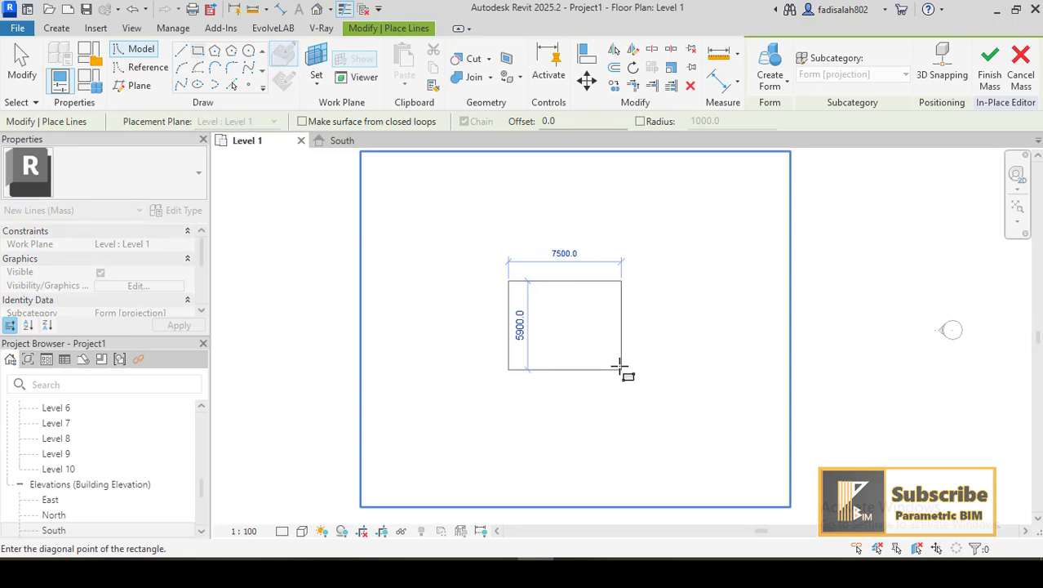
Complete the rectangle sketch on Level 1 at about 8000 by 6000 mm and show it in the 3D view.
scroll(631, 368, up, 1)
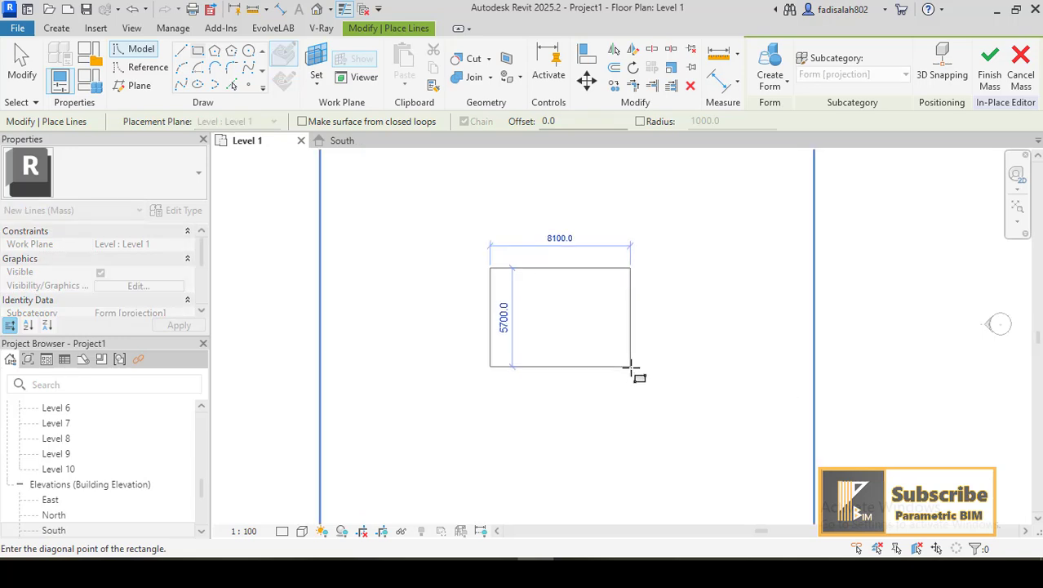
click(629, 374)
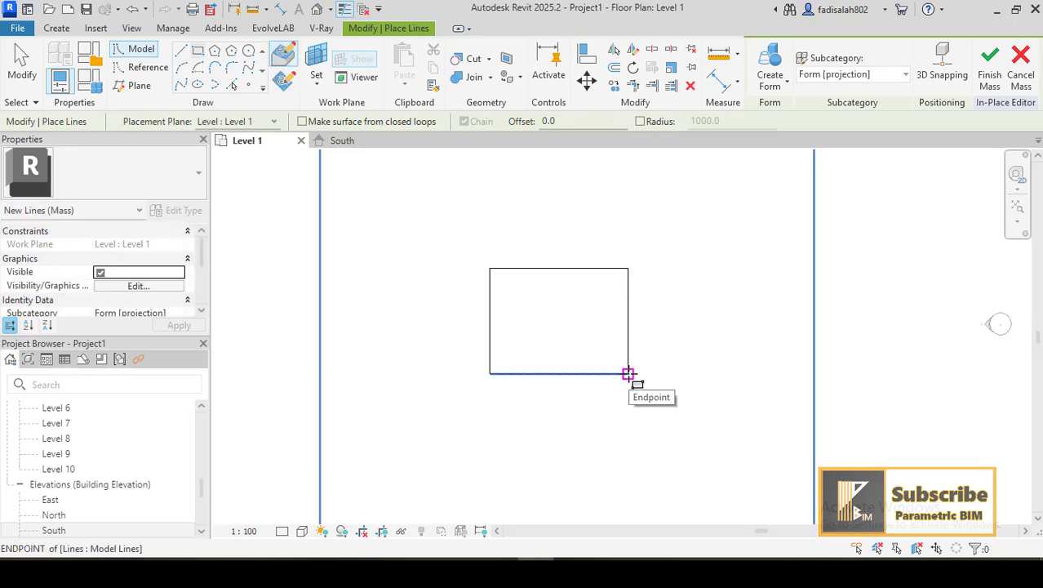
click(317, 9)
scroll(650, 419, up, 2)
key(Escape)
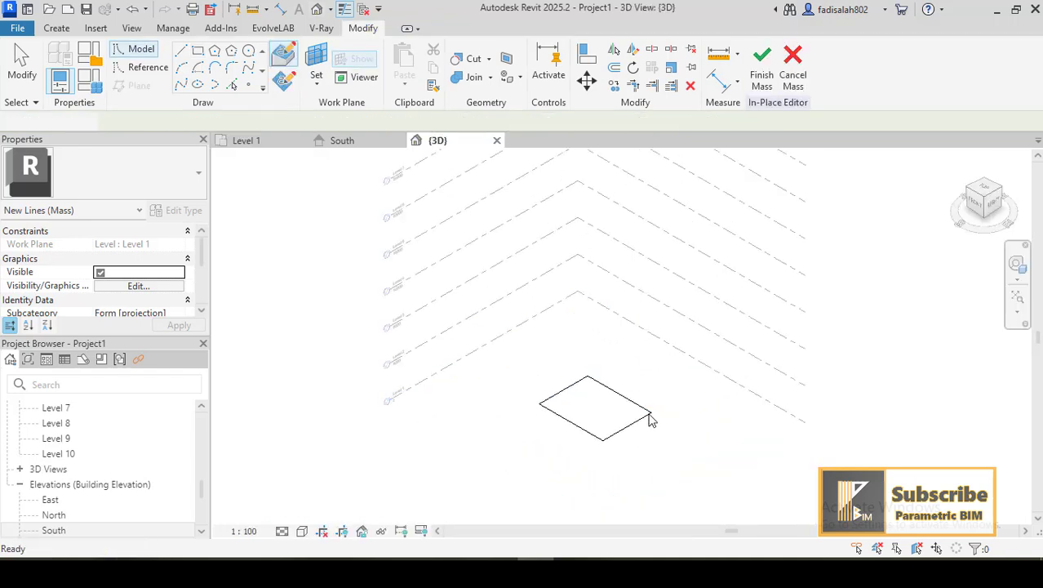
Create a solid form from the rectangle and stretch its top face up to Level 10.
click(631, 405)
click(776, 91)
click(776, 143)
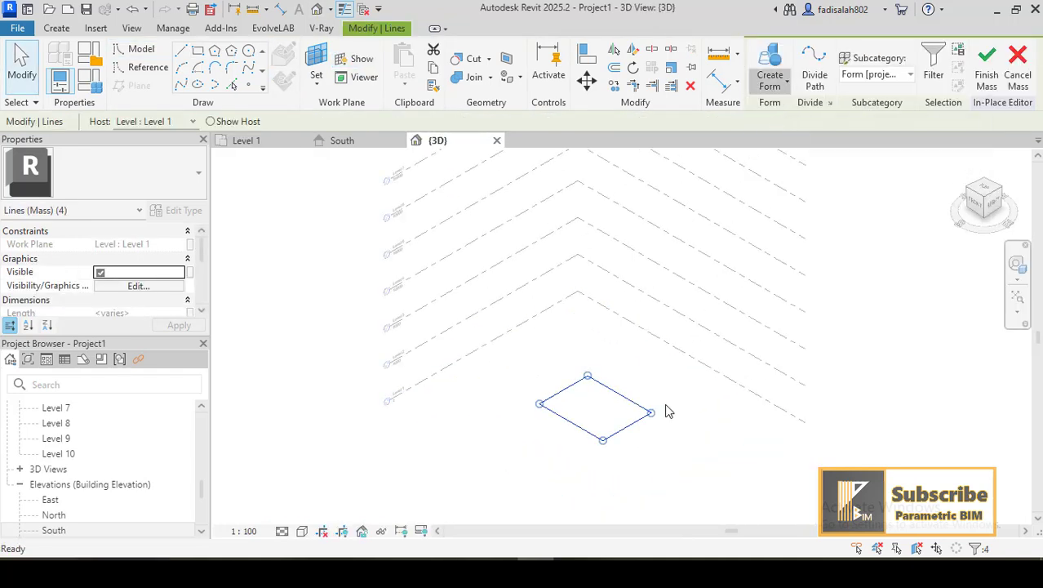
drag(581, 248, 617, 226)
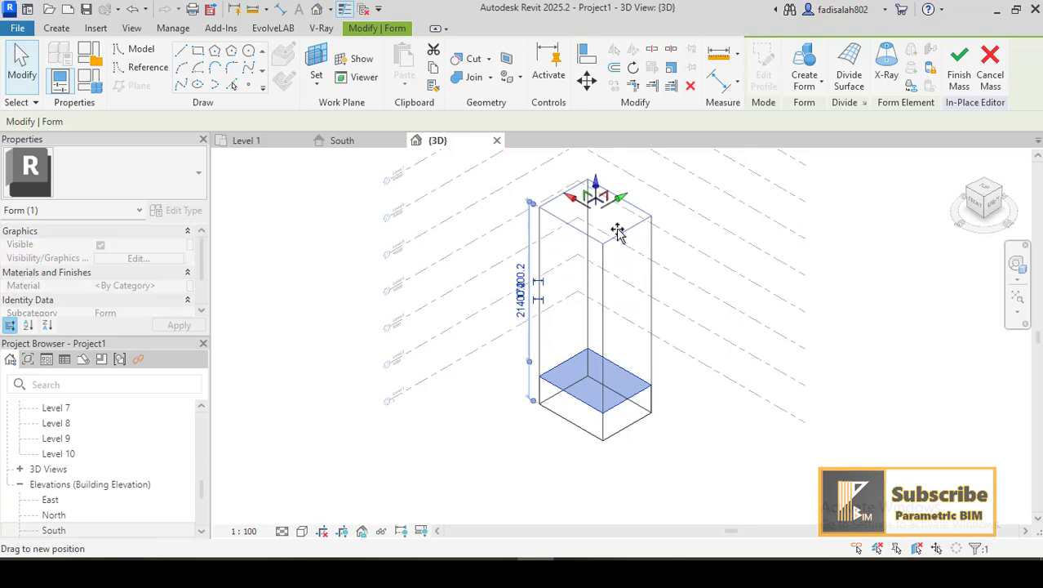
middle_drag(617, 226, 577, 355)
drag(557, 172, 558, 222)
click(790, 375)
click(989, 209)
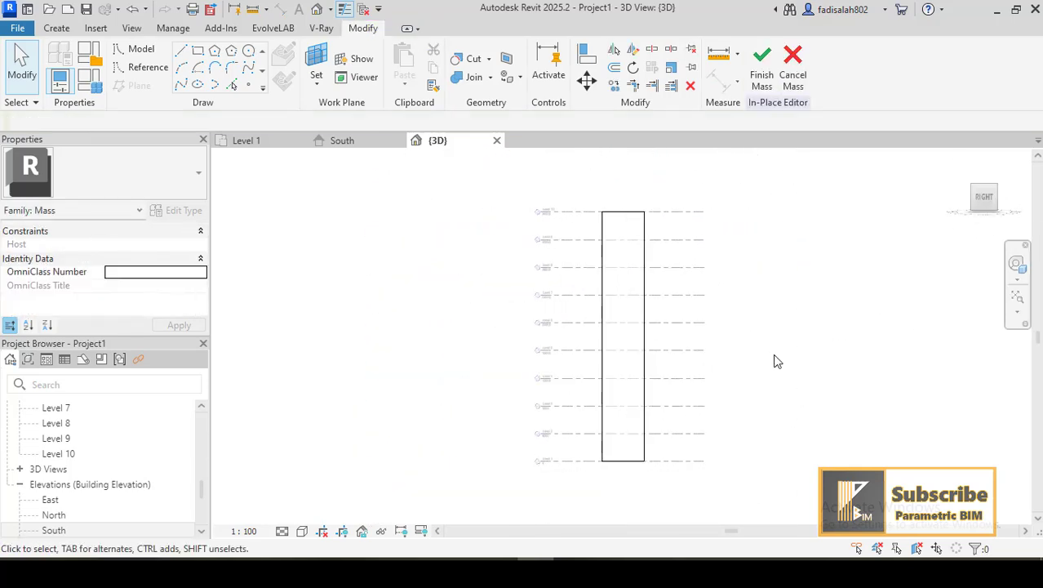
shift+middle_drag(776, 361, 275, 208)
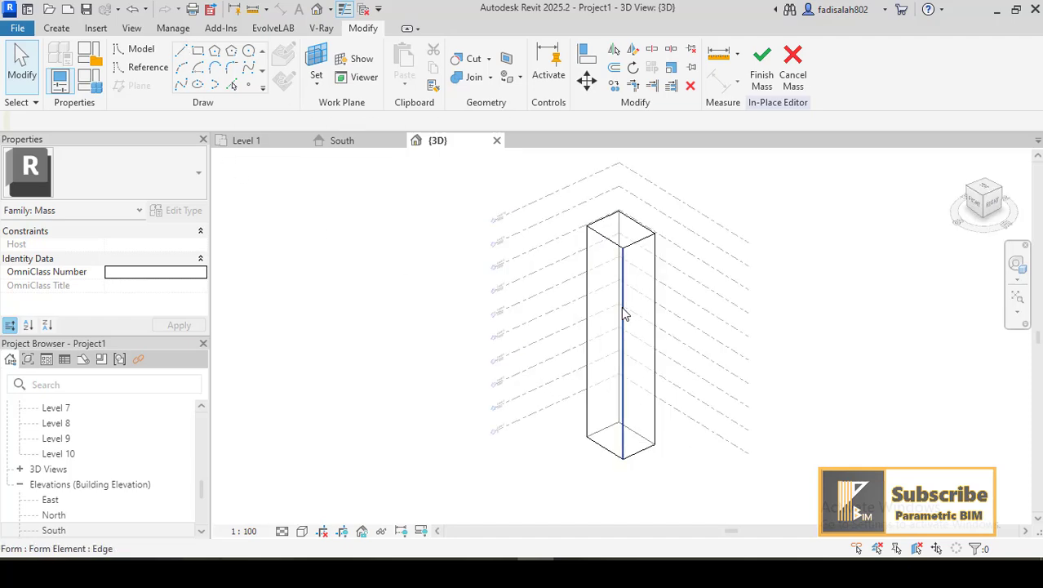
mouse_move(573, 435)
shift+middle_down()
mouse_move(795, 380)
mouse_move(588, 427)
shift+middle_up()
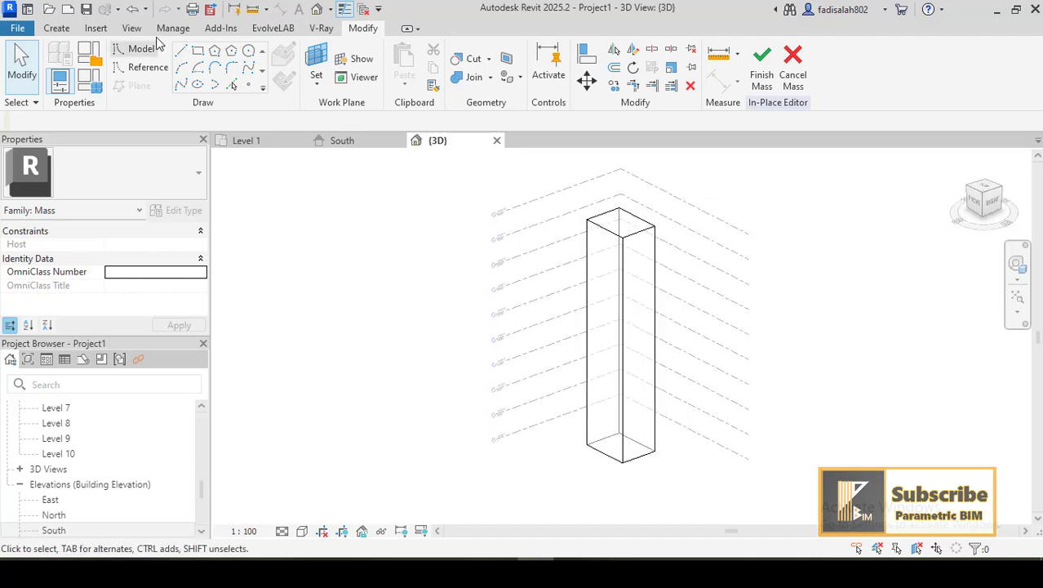
Sketch a second rectangle on the Level 1 floor plan, overlapping the lower-left corner of the main form.
scroll(65, 454, up, 5)
double_click(57, 453)
click(197, 51)
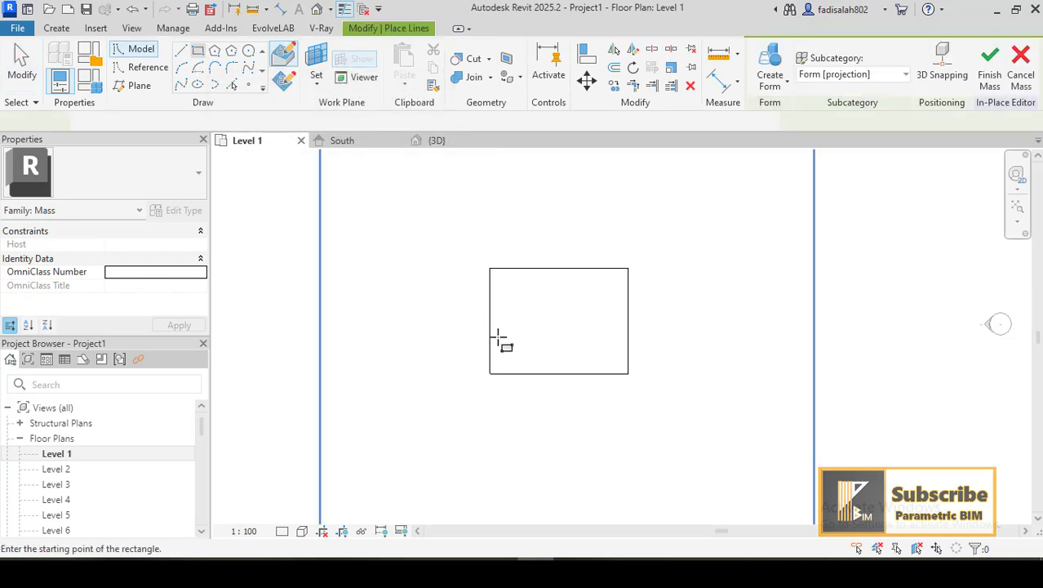
click(447, 322)
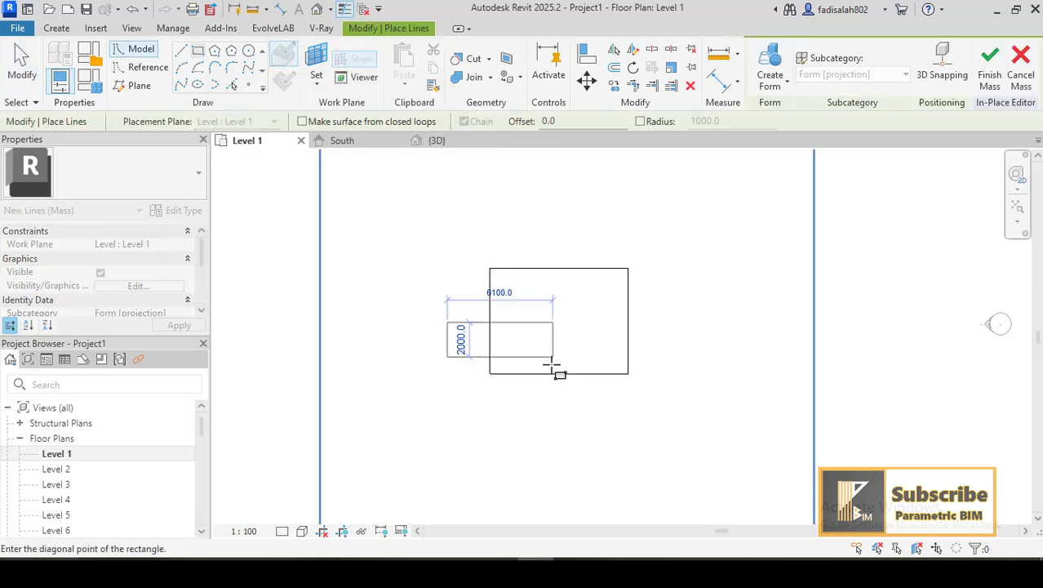
click(534, 409)
key(Escape)
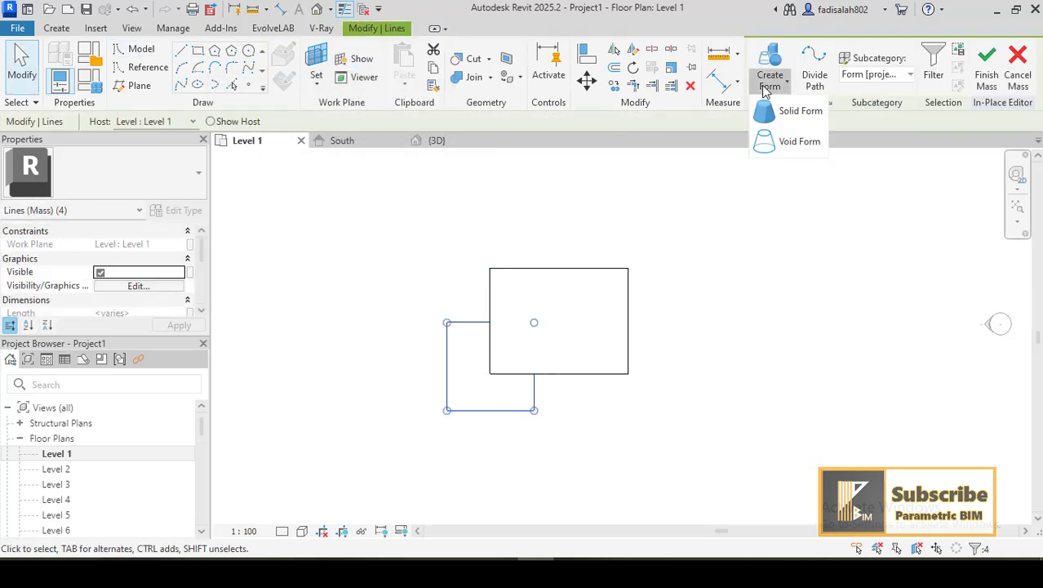
Create a solid form from the second rectangle in 3D and raise its top to about two thirds of the main tower's height.
click(317, 9)
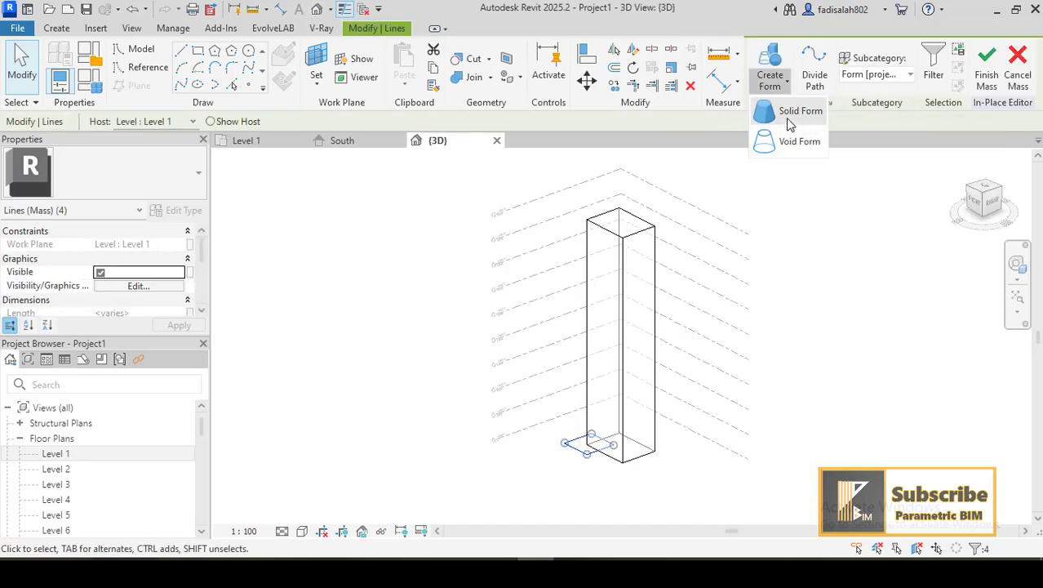
click(790, 123)
drag(586, 400, 580, 298)
click(550, 472)
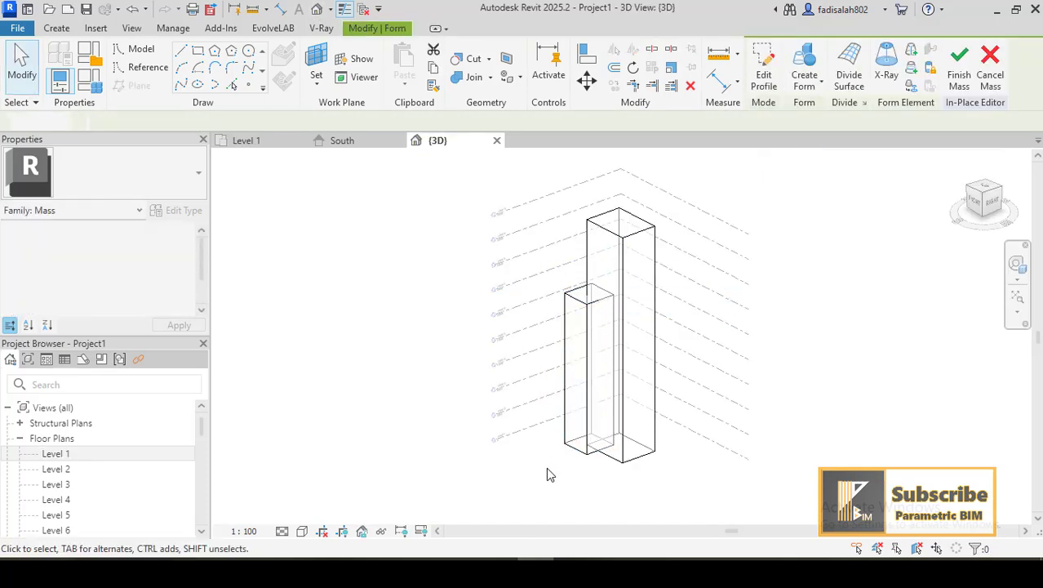
shift+middle_drag(550, 473, 607, 490)
Sketch a third rectangle on the Level 1 floor plan, overlapping the upper-right corner of the main form.
double_click(102, 452)
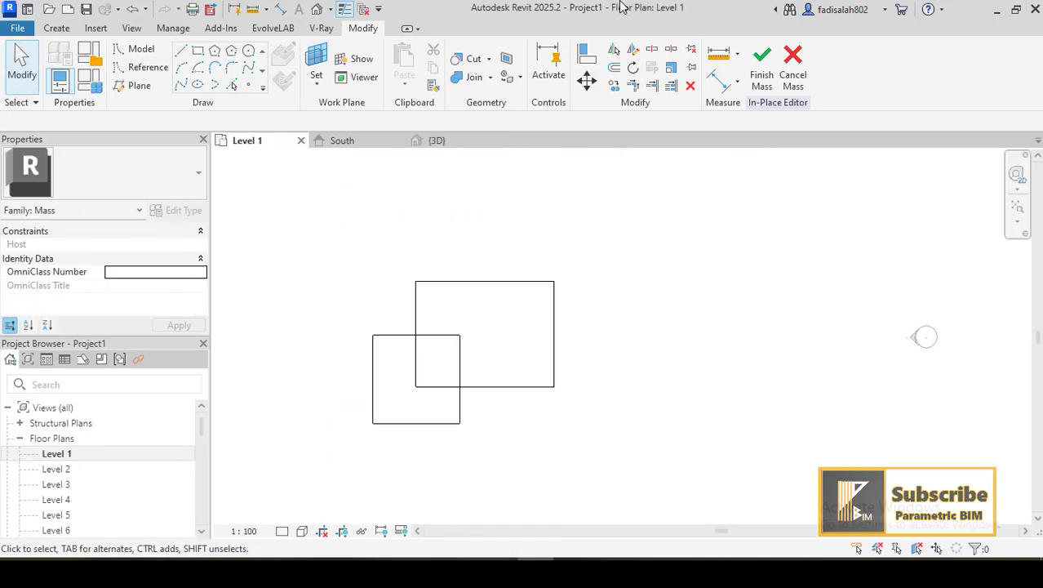
click(198, 52)
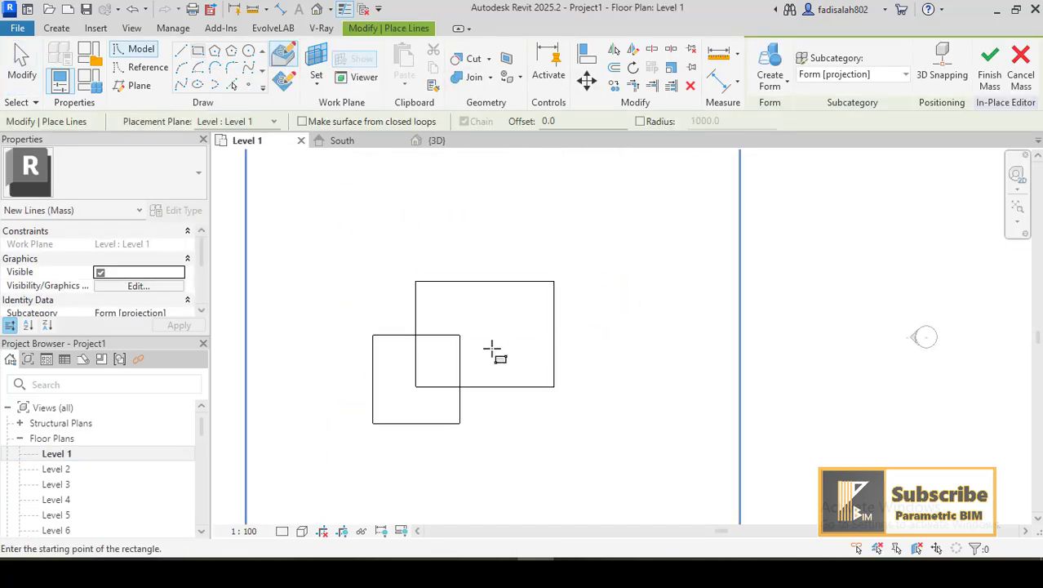
click(498, 318)
click(599, 224)
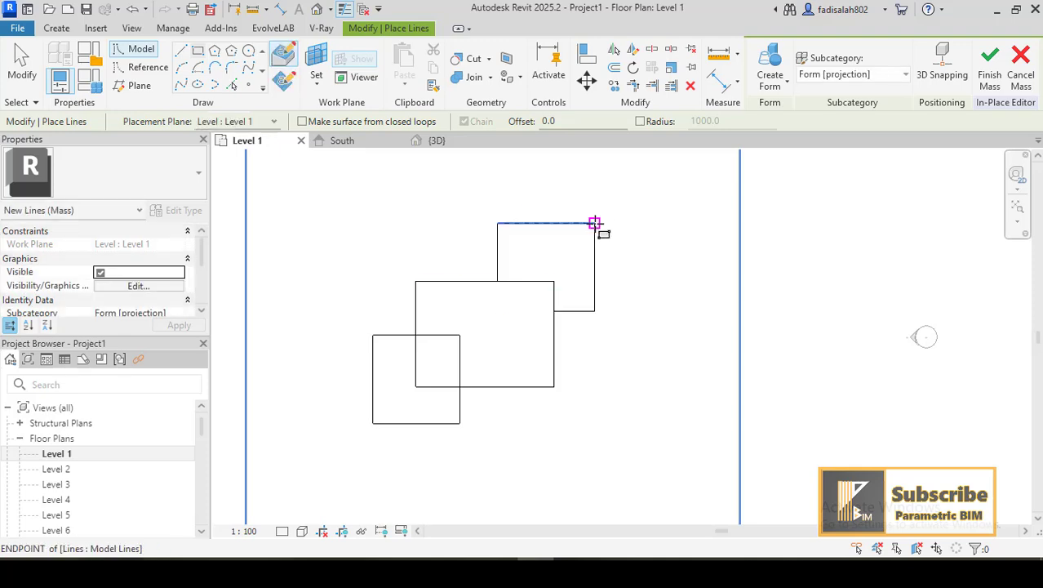
Create a solid form from the third rectangle in 3D and raise its top face.
click(316, 9)
key(Escape)
click(772, 82)
click(794, 111)
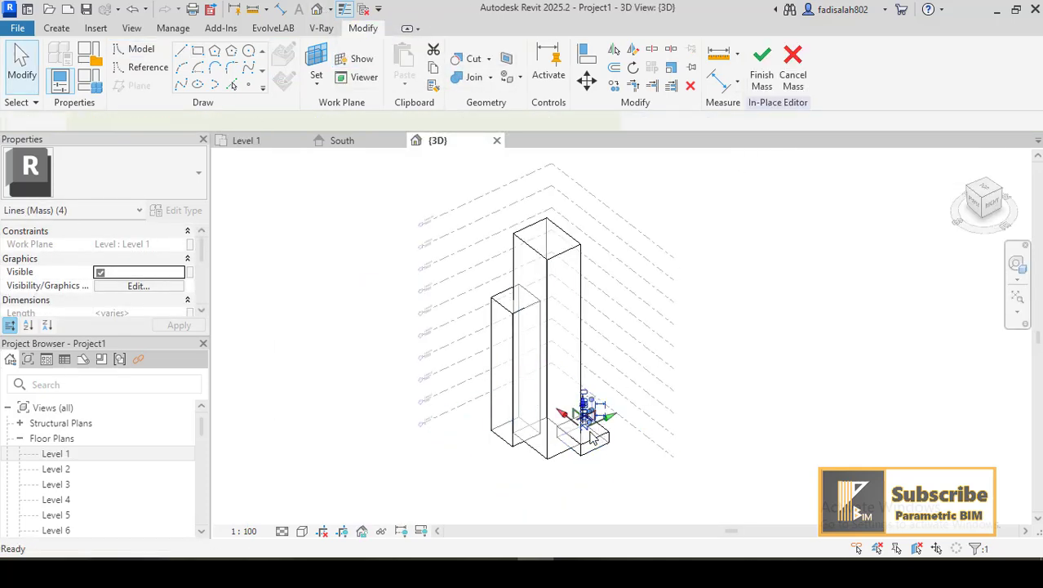
scroll(582, 375, up, 2)
drag(578, 372, 579, 339)
click(636, 487)
Stretch the top face of the third form further up to a height of 16000 mm.
shift+middle_drag(636, 485, 679, 474)
click(562, 406)
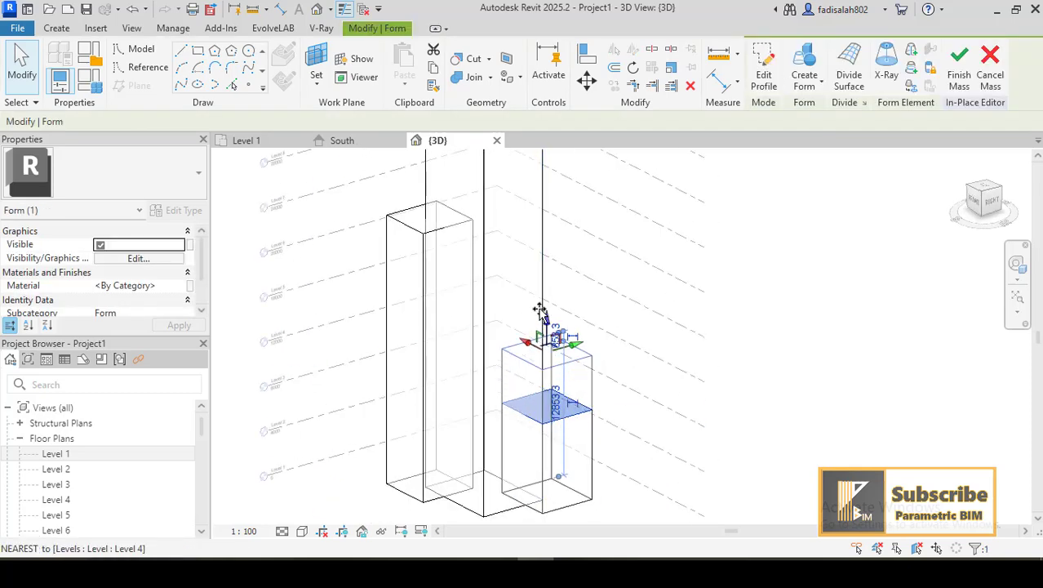
drag(540, 309, 547, 276)
click(784, 344)
scroll(784, 343, down, 2)
shift+middle_drag(712, 463, 577, 295)
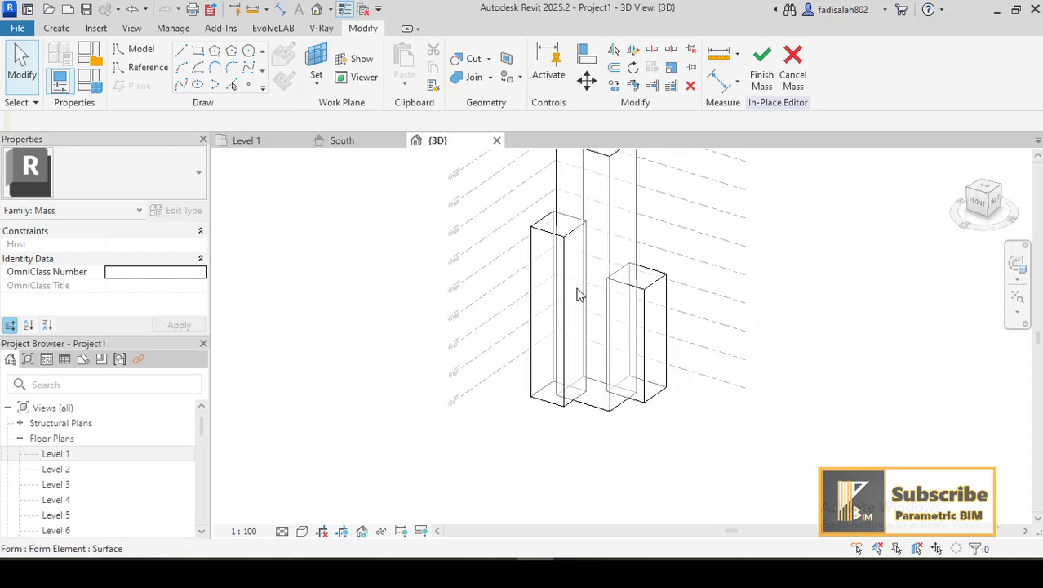
shift+middle_drag(618, 421, 587, 447)
Sketch a fourth rectangle on the Level 1 floor plan, extending down from the main form's lower edge near its right corner.
double_click(90, 456)
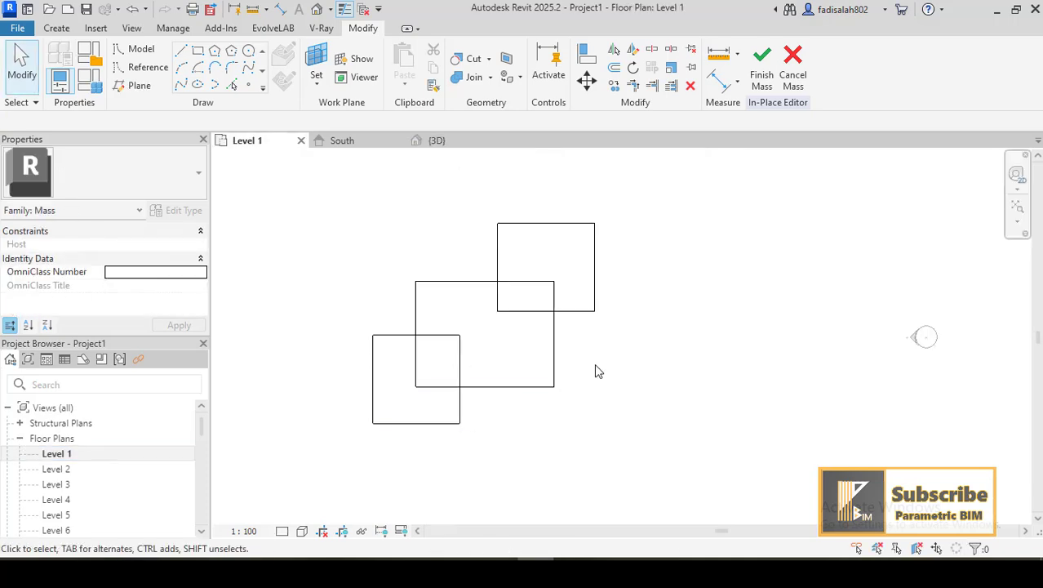
click(436, 342)
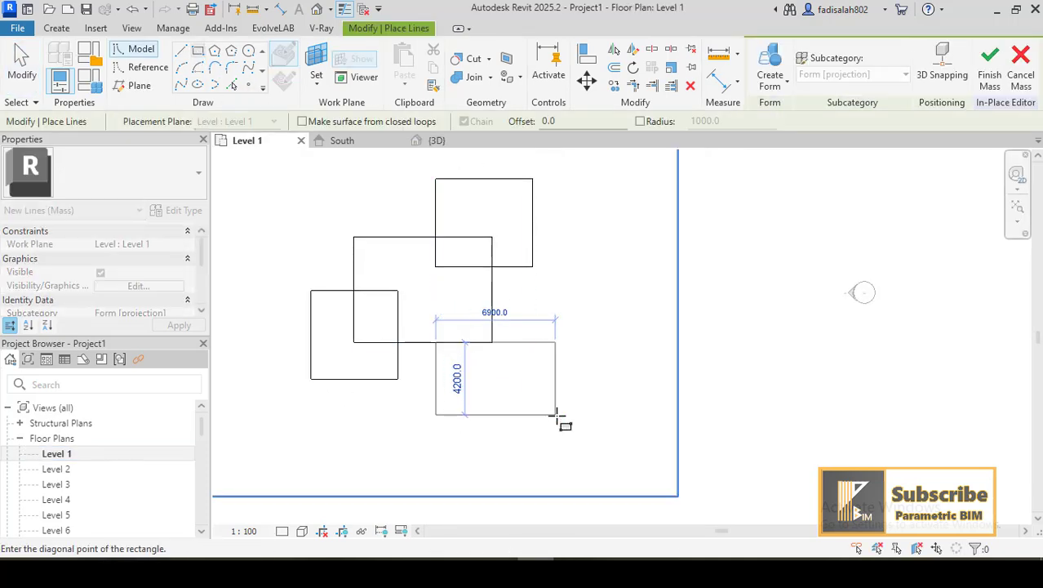
click(533, 422)
key(Escape)
key(Escape)
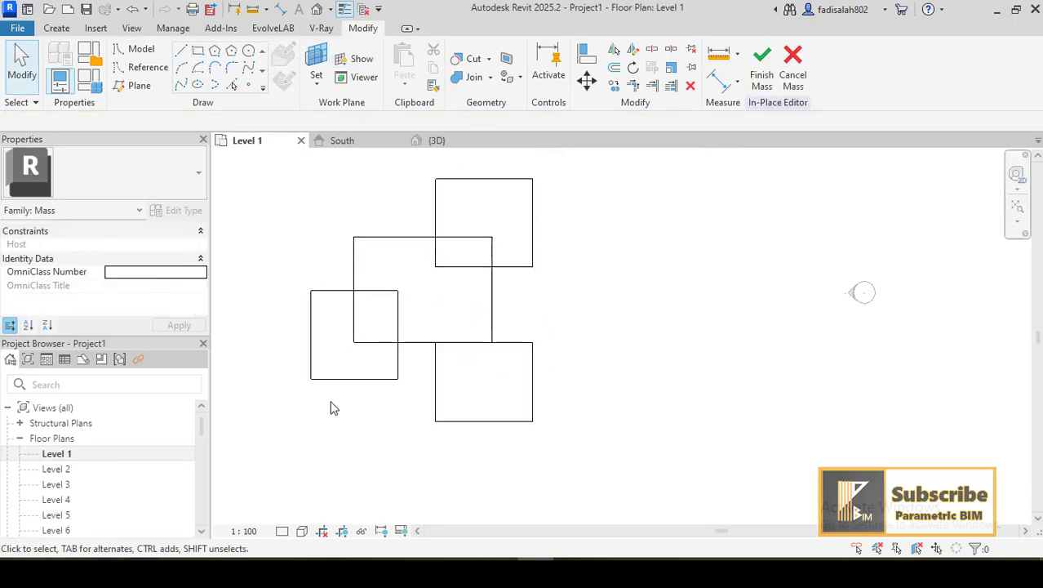
In the Level 8 reflected ceiling plan, sketch a rectangle on the Level 8 work plane across the main form's right edge.
scroll(70, 471, down, 6)
click(69, 441)
double_click(69, 441)
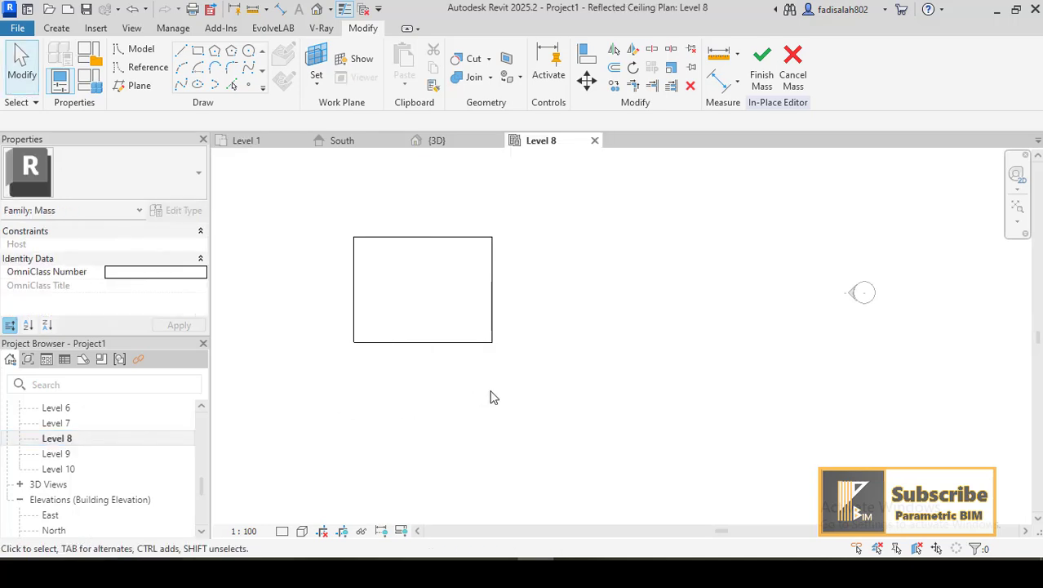
click(199, 54)
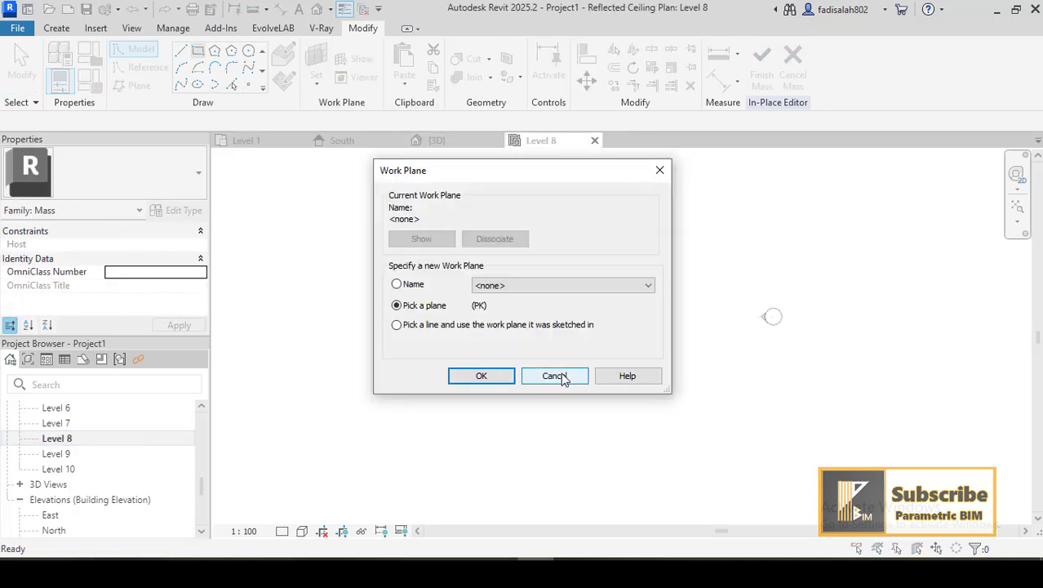
click(531, 285)
click(531, 363)
click(482, 375)
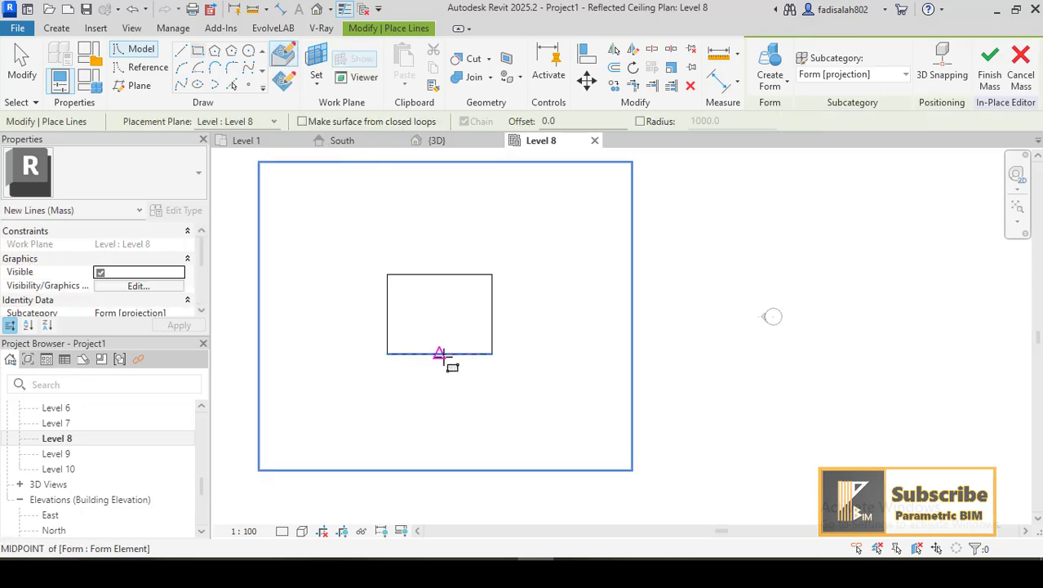
click(483, 309)
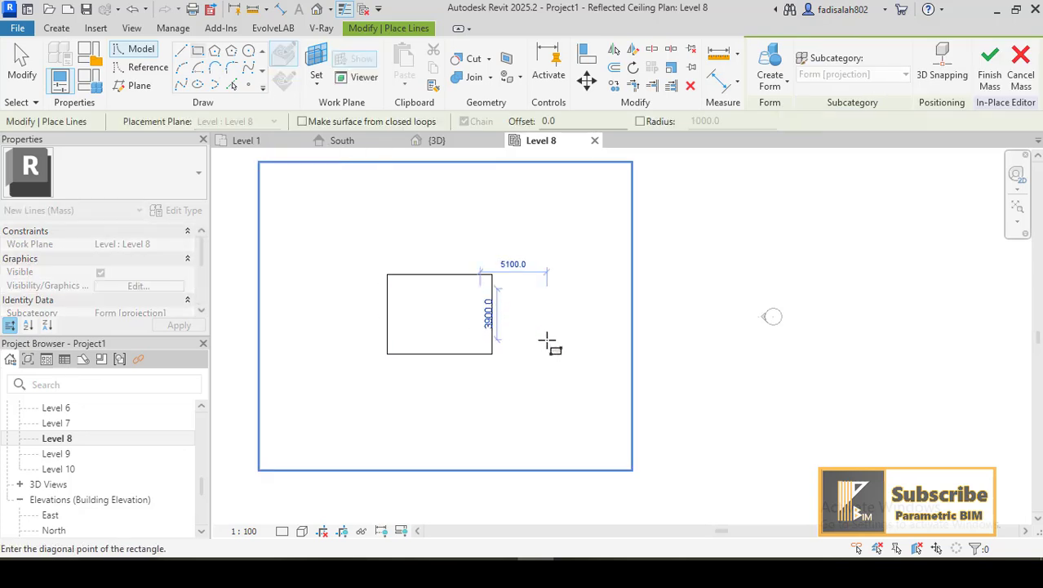
click(560, 342)
Create a leaning solid form in 3D between the Level 1 rectangle and the Level 8 rectangle.
click(316, 10)
key(Escape)
shift+middle_drag(641, 437, 569, 365)
click(607, 221)
click(770, 87)
click(750, 127)
scroll(593, 324, up, 3)
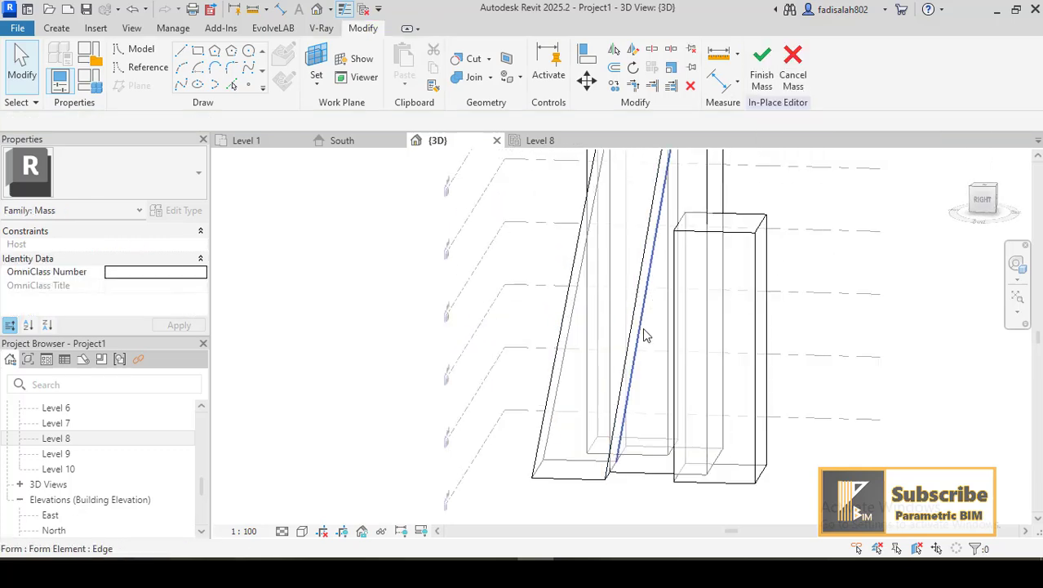
shift+middle_drag(645, 334, 735, 489)
Pull the outer top edge of the 16000 mm high form outward so that its side flares.
click(699, 262)
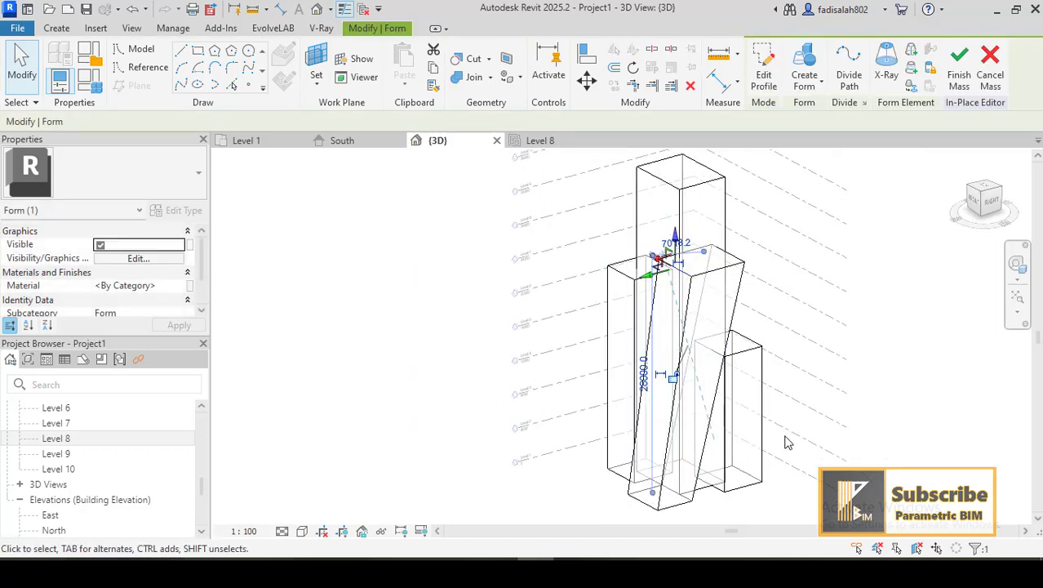
click(789, 472)
shift+middle_drag(790, 471, 688, 475)
click(753, 356)
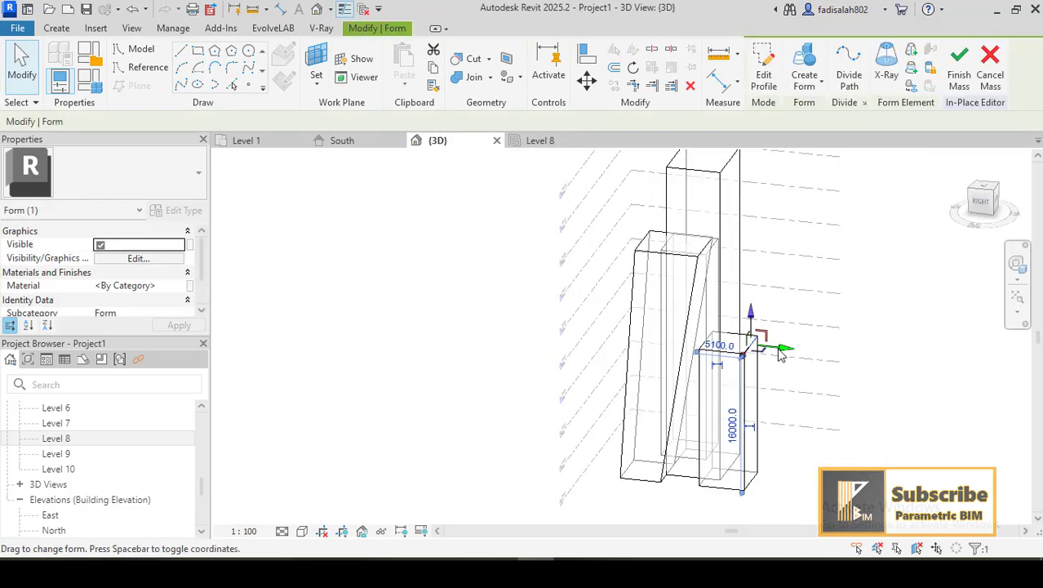
drag(780, 350, 804, 357)
click(803, 462)
Pull the outer top edge of the mid-height corner form outward, away from the main tower.
shift+middle_drag(803, 461, 687, 335)
click(686, 334)
drag(655, 340, 634, 347)
click(485, 202)
Lower one short top edge of the main tower to give it a sloping roof.
click(702, 206)
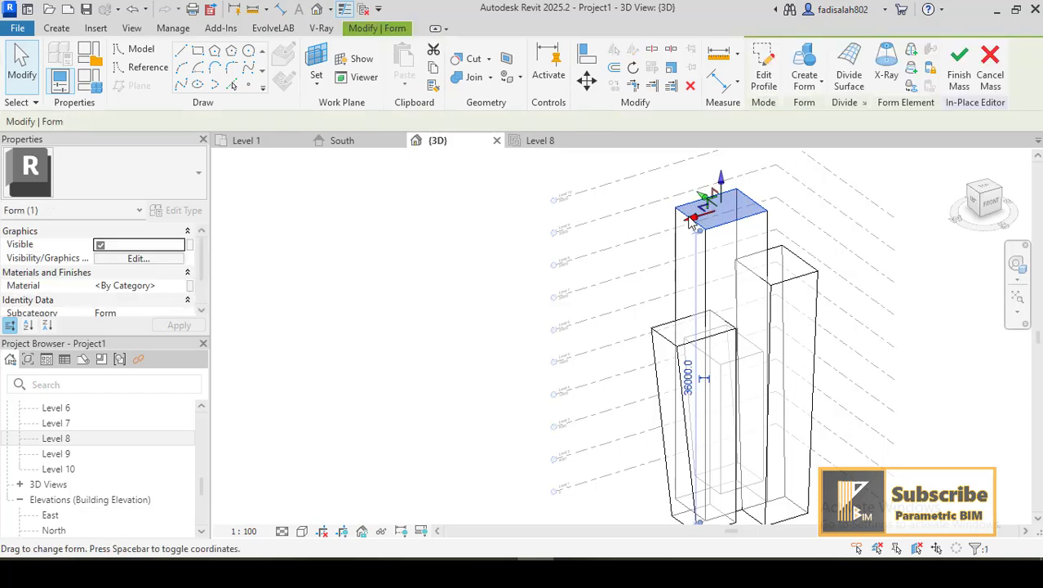
click(535, 217)
click(689, 218)
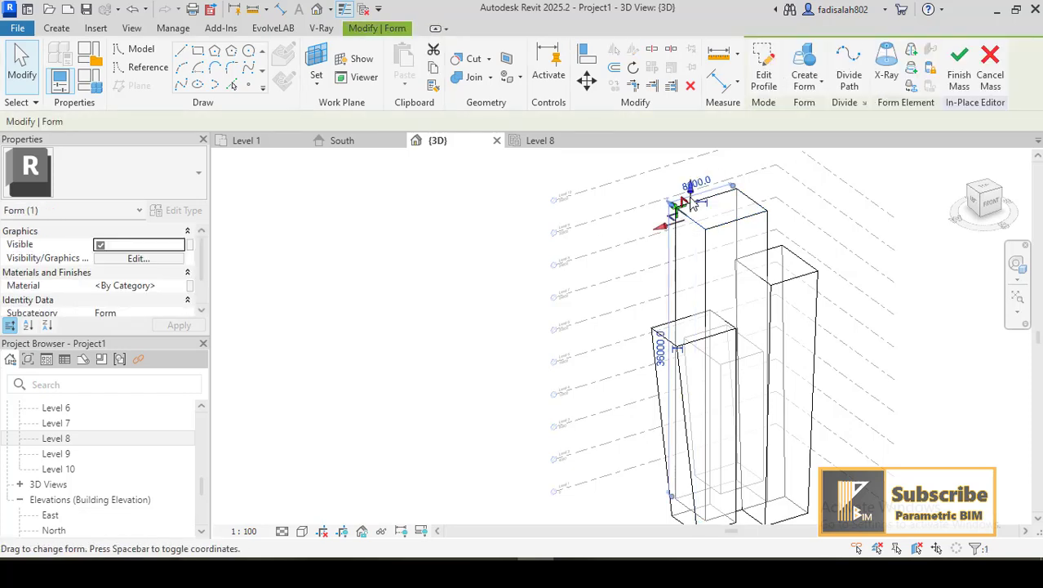
click(508, 298)
Lower the outer top edge of the shortest form and pull it further outward.
shift+middle_drag(508, 298, 699, 369)
click(699, 358)
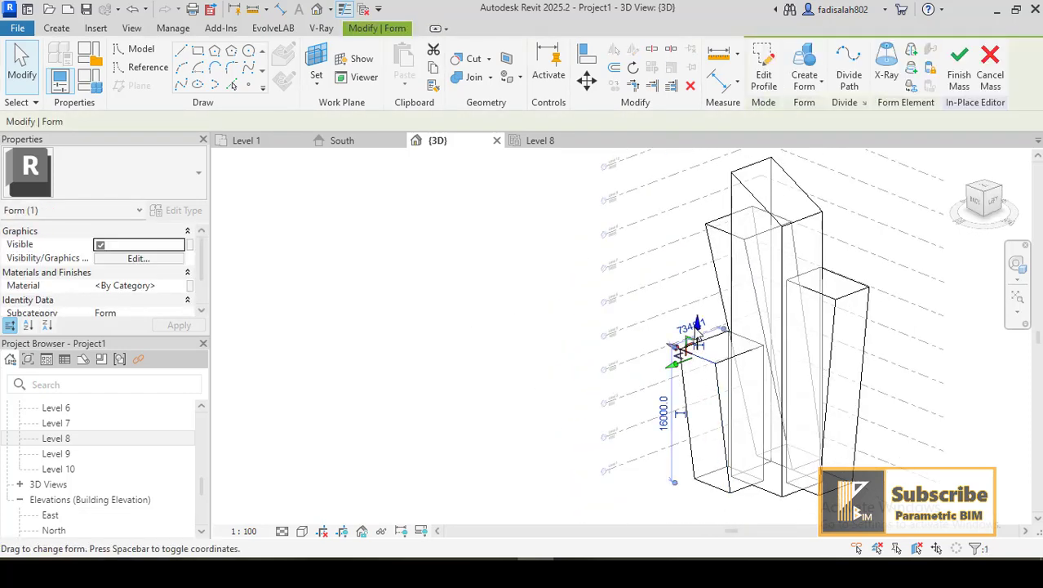
drag(699, 327, 698, 366)
drag(675, 405, 659, 412)
click(690, 506)
Try to pull the leaning form's top edge outward and undo that change.
shift+middle_drag(690, 506, 532, 214)
click(531, 214)
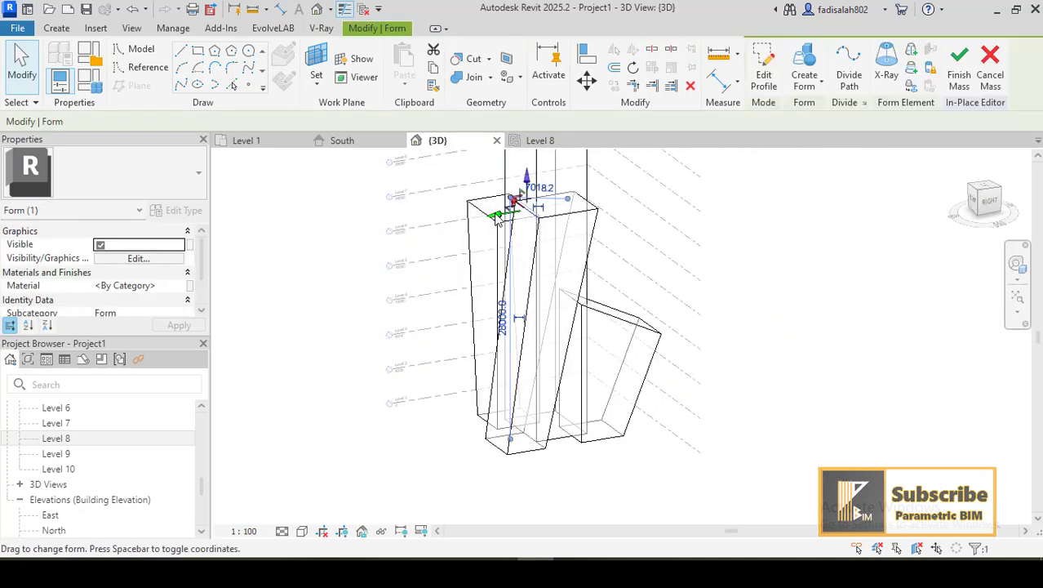
drag(499, 217, 358, 245)
key(ctrl+z)
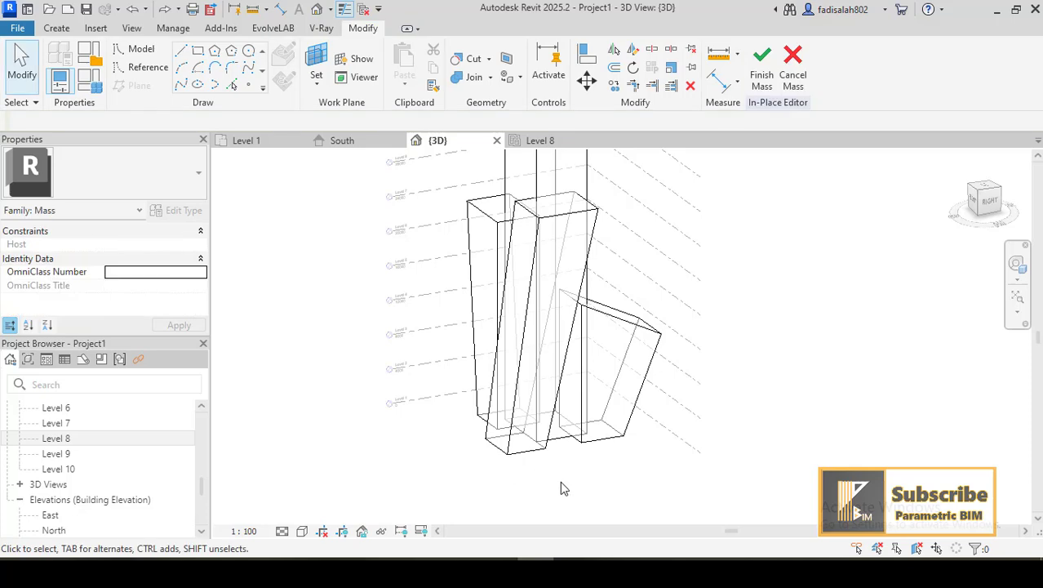
Pull the inner top edge of the shortest form inward so it leans toward the main tower.
shift+middle_drag(559, 483, 461, 495)
scroll(574, 318, up, 3)
click(568, 270)
click(586, 234)
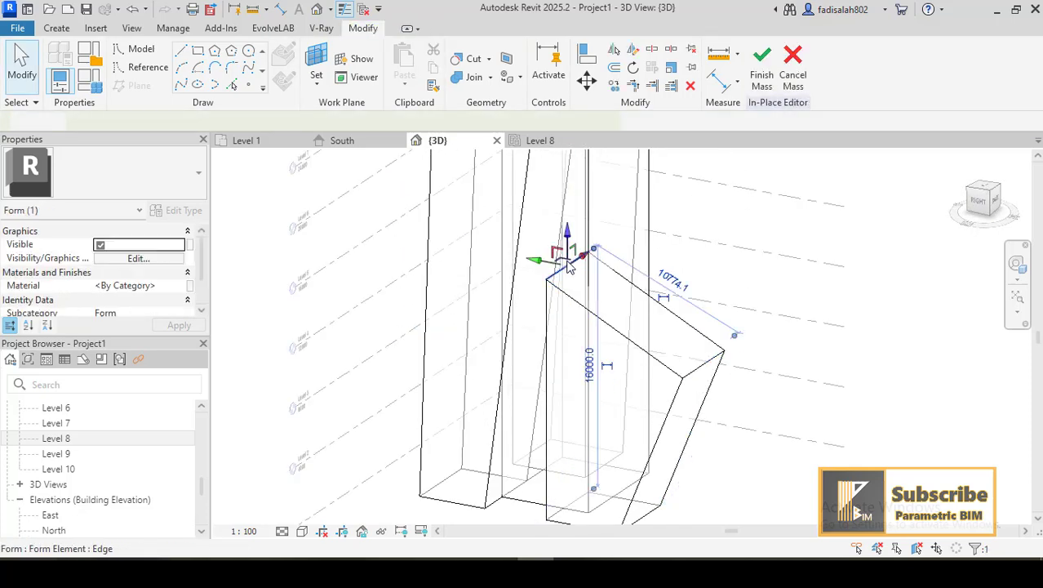
click(752, 349)
scroll(751, 350, down, 2)
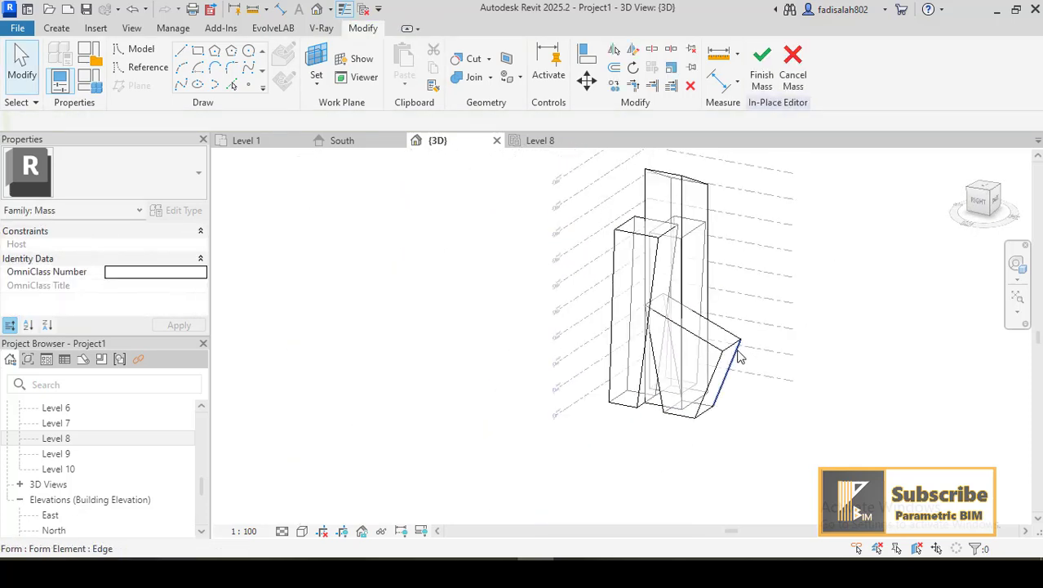
Move the outer top edge of the shortest form back inward to make its outer face nearly vertical.
scroll(739, 357, up, 1)
click(732, 342)
drag(756, 344, 744, 343)
click(746, 420)
shift+middle_drag(740, 429, 870, 403)
scroll(766, 412, down, 2)
middle_drag(771, 408, 708, 441)
mouse_move(708, 441)
shift+middle_down()
mouse_move(723, 429)
mouse_move(696, 445)
shift+middle_up()
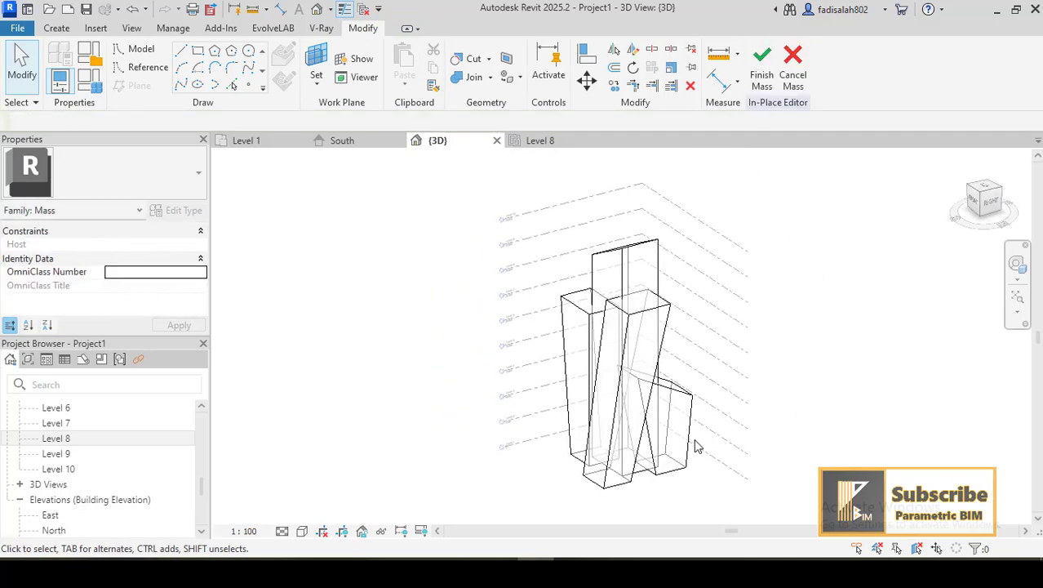
Pull the outer top edge of the 24000 mm high corner form further outward.
scroll(604, 347, up, 2)
click(609, 296)
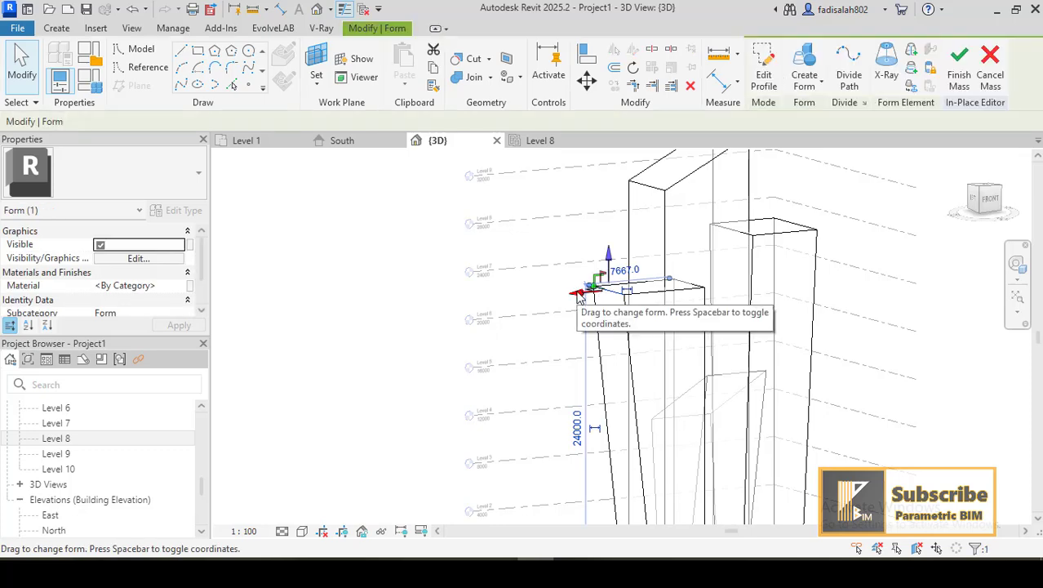
drag(579, 296, 564, 299)
click(438, 327)
Raise the inner top edge of the corner form beside the main tower to give it a sloping roof.
scroll(675, 279, up, 1)
middle_drag(676, 280, 622, 289)
click(622, 290)
click(636, 275)
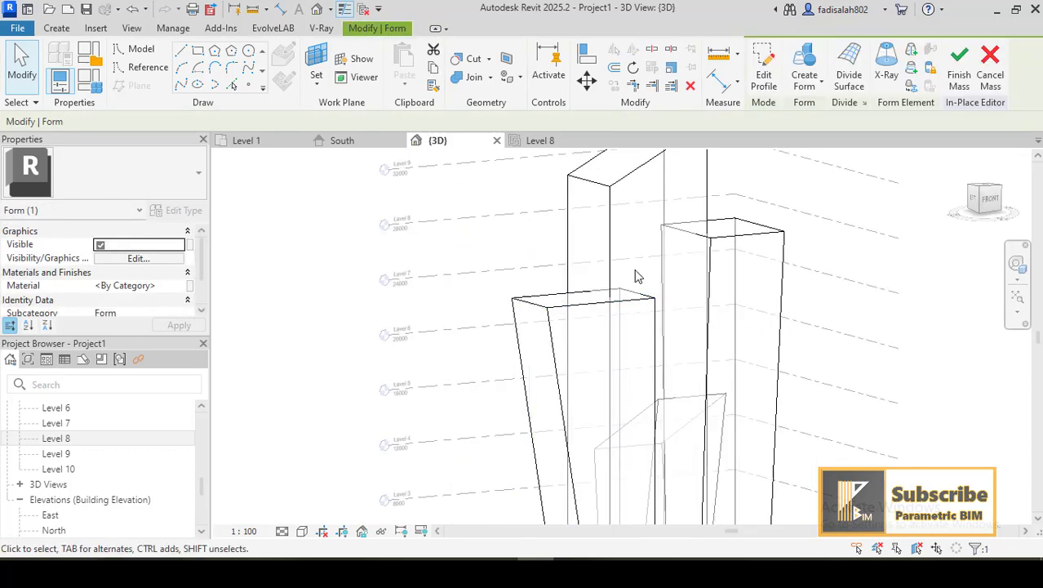
click(650, 295)
drag(638, 265, 638, 247)
click(685, 303)
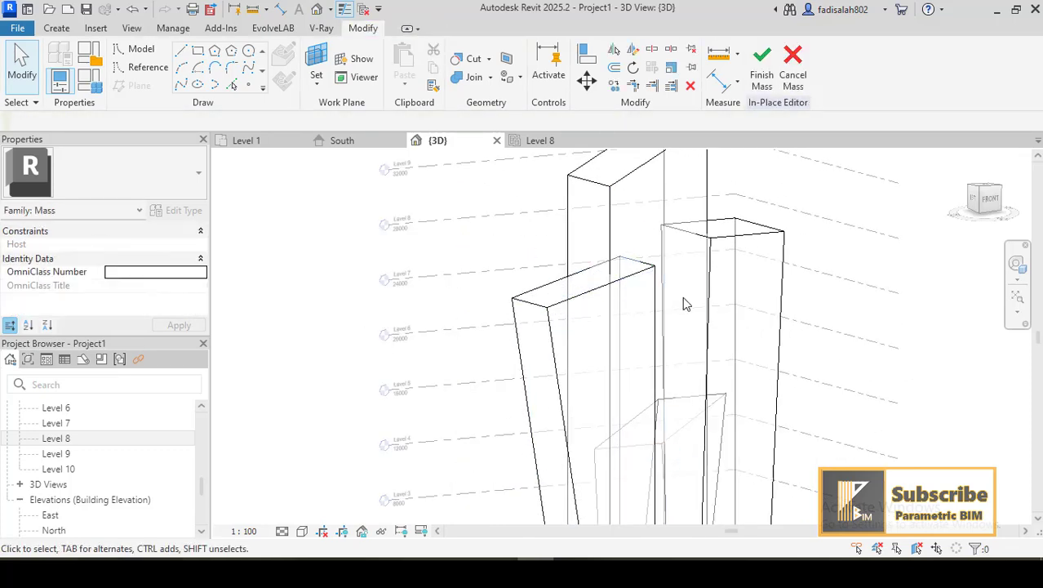
Raise one top edge of the leaning form to slope its roof, and finish the in-place mass.
shift+middle_drag(685, 303, 653, 301)
click(724, 235)
drag(725, 196, 725, 164)
click(794, 231)
click(983, 198)
middle_drag(641, 439, 468, 488)
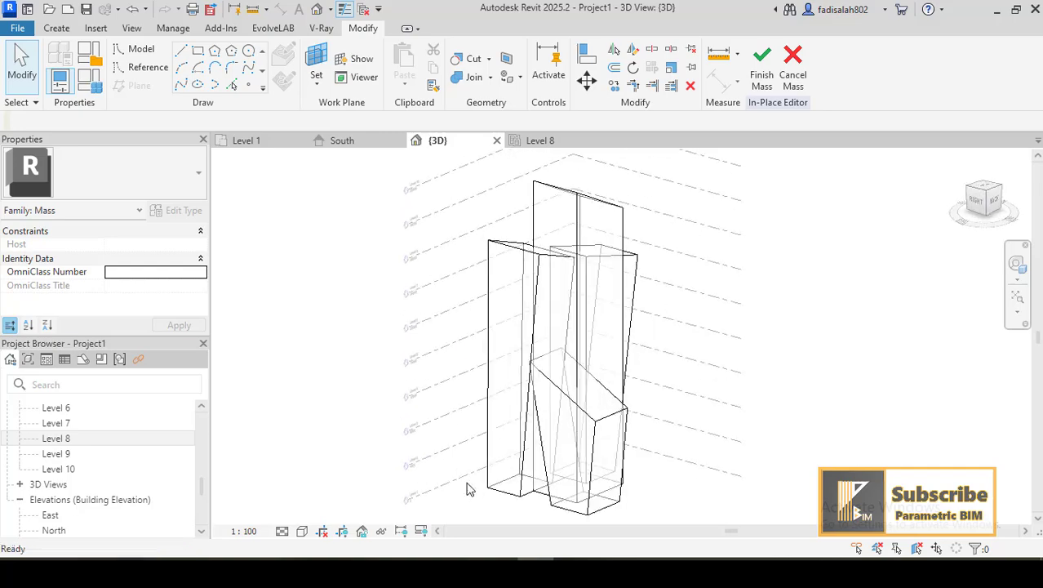
scroll(716, 327, down, 1)
shift+middle_drag(483, 437, 892, 433)
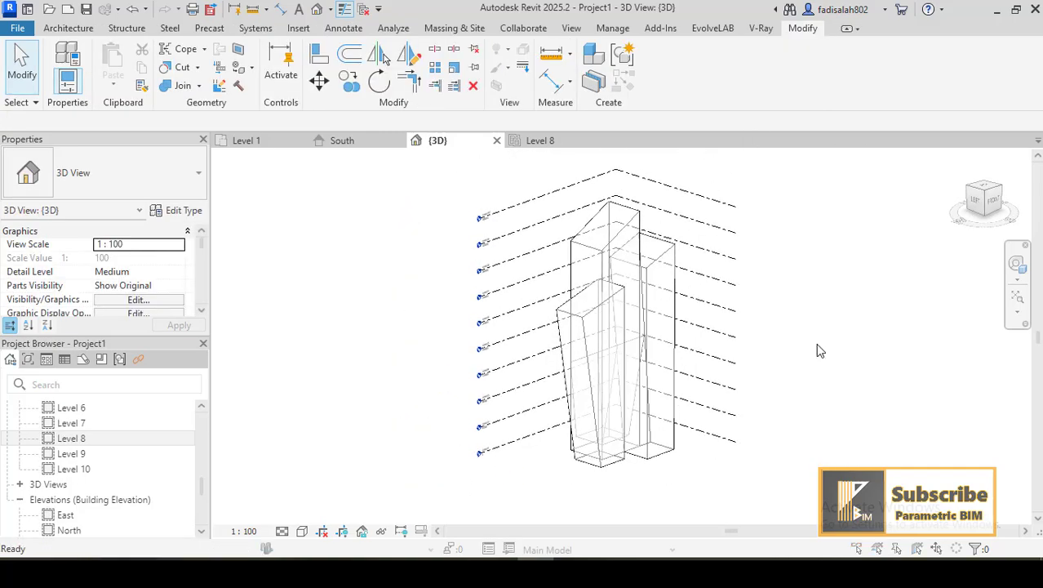
Hide the Levels annotation category in the 3D view.
key(v)
key(g)
scroll(349, 243, down, 9)
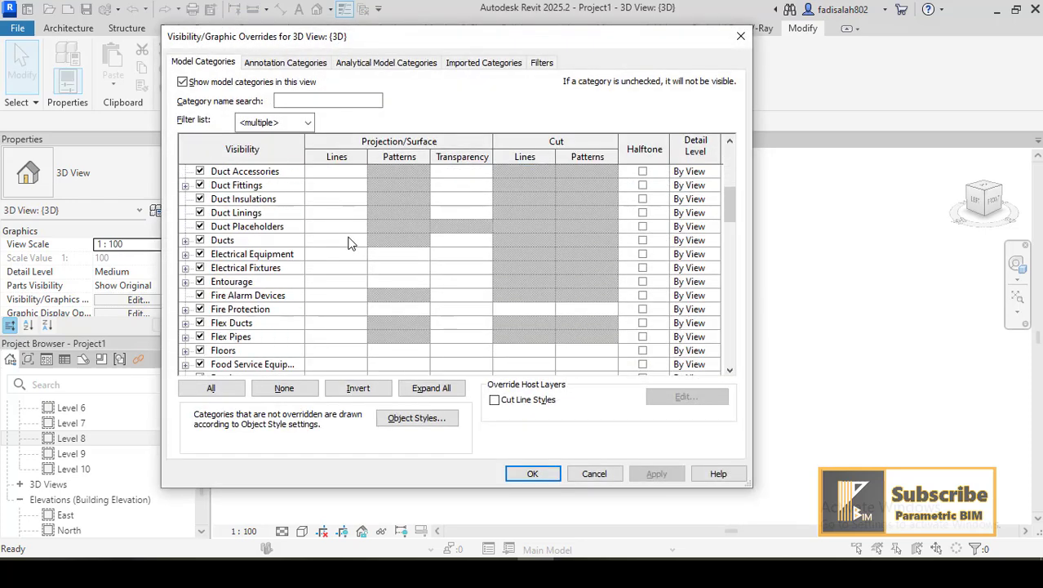
click(286, 63)
mouse_move(732, 155)
mouse_down()
mouse_move(744, 159)
mouse_move(727, 234)
mouse_up()
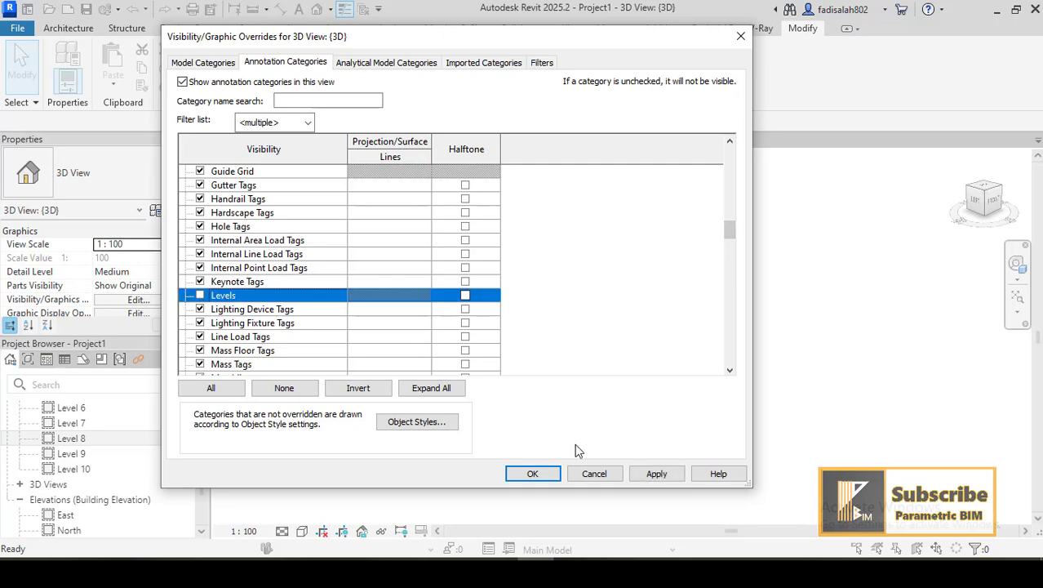
click(532, 474)
shift+middle_drag(564, 465, 735, 392)
scroll(755, 390, up, 2)
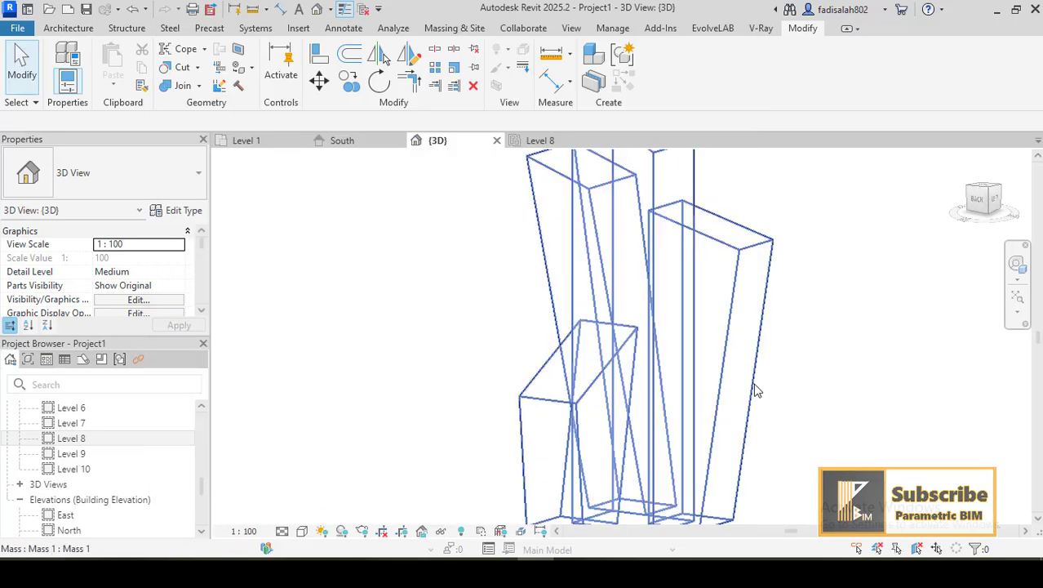
key(Escape)
scroll(755, 390, down, 2)
Place Generic - 200mm walls by face on the outer faces of the mass forms.
click(69, 28)
click(62, 78)
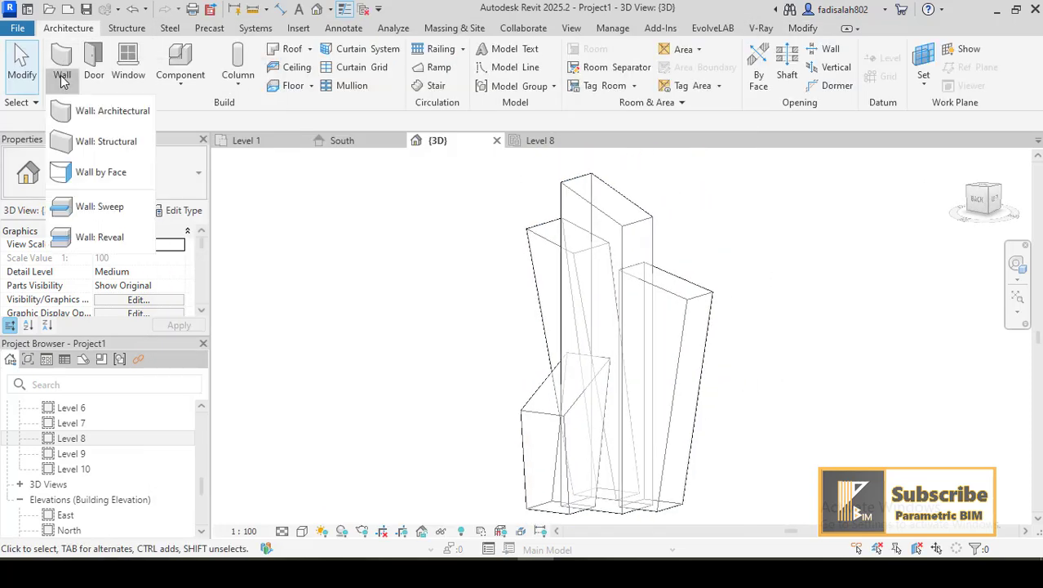
click(432, 29)
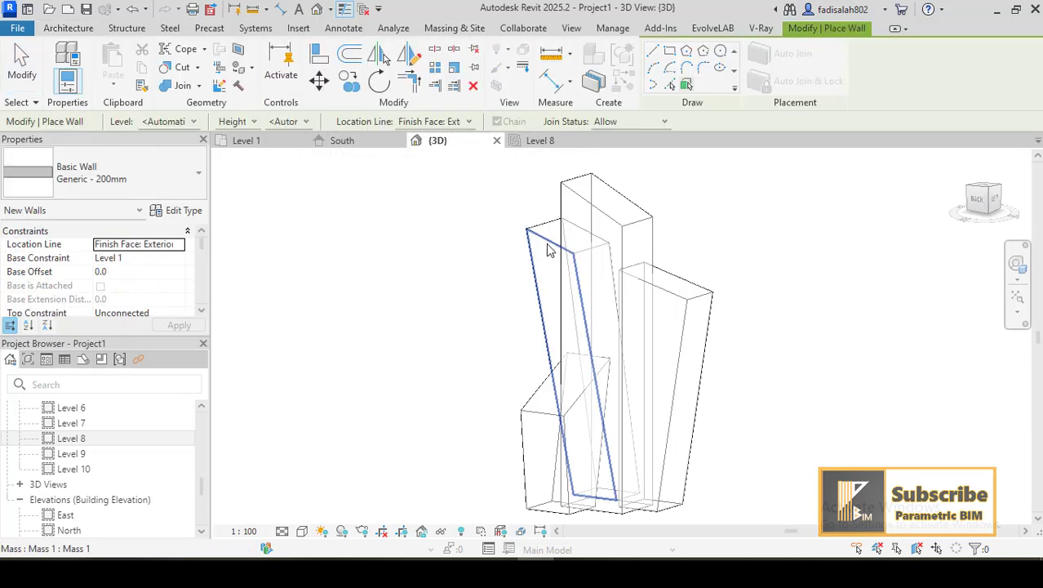
shift+middle_drag(744, 353, 577, 286)
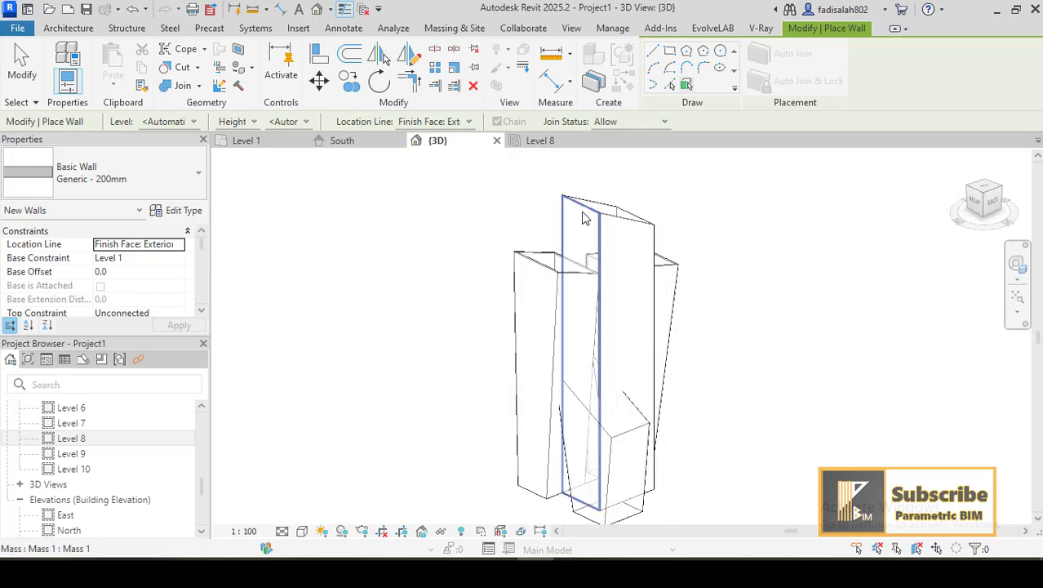
shift+middle_drag(583, 217, 600, 236)
shift+middle_drag(456, 335, 547, 427)
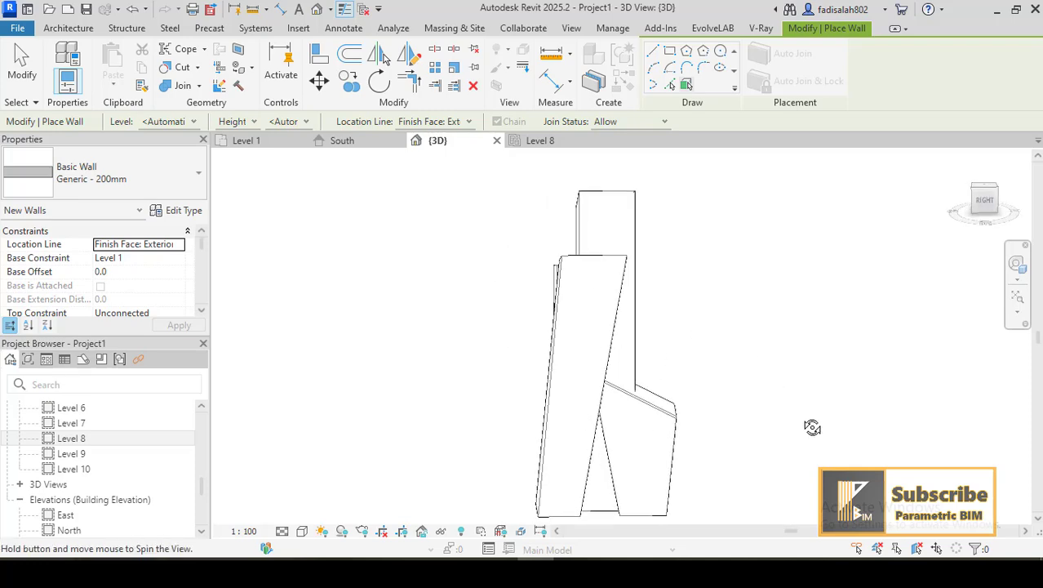
shift+middle_drag(689, 465, 642, 513)
scroll(643, 512, up, 5)
scroll(660, 408, down, 5)
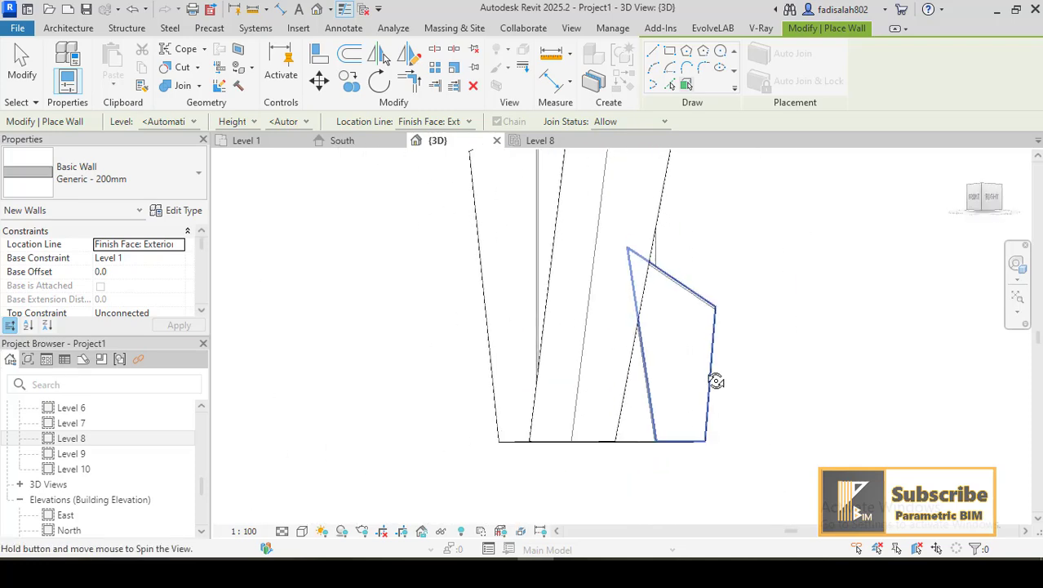
shift+middle_drag(715, 379, 786, 398)
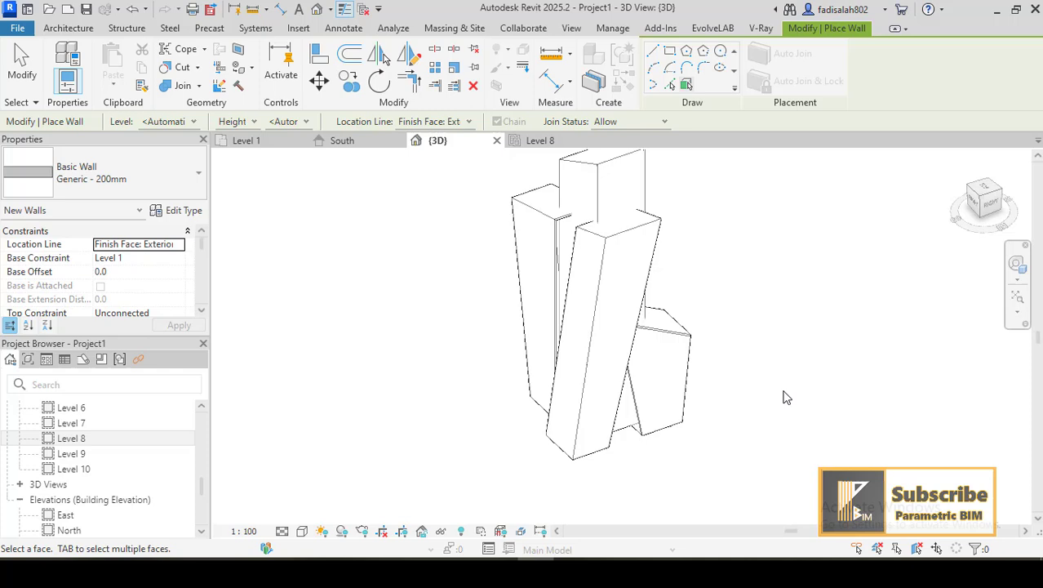
Set the visual style of the 3D view to Shaded.
click(302, 531)
click(326, 469)
mouse_move(628, 475)
shift+middle_down()
mouse_move(787, 426)
mouse_move(740, 422)
mouse_move(652, 440)
mouse_move(752, 373)
mouse_move(729, 254)
mouse_move(720, 440)
mouse_move(622, 354)
mouse_move(746, 403)
mouse_move(735, 393)
shift+middle_up()
Try to add a by-face wall on the narrow leaning inner face of the shortest form.
click(578, 486)
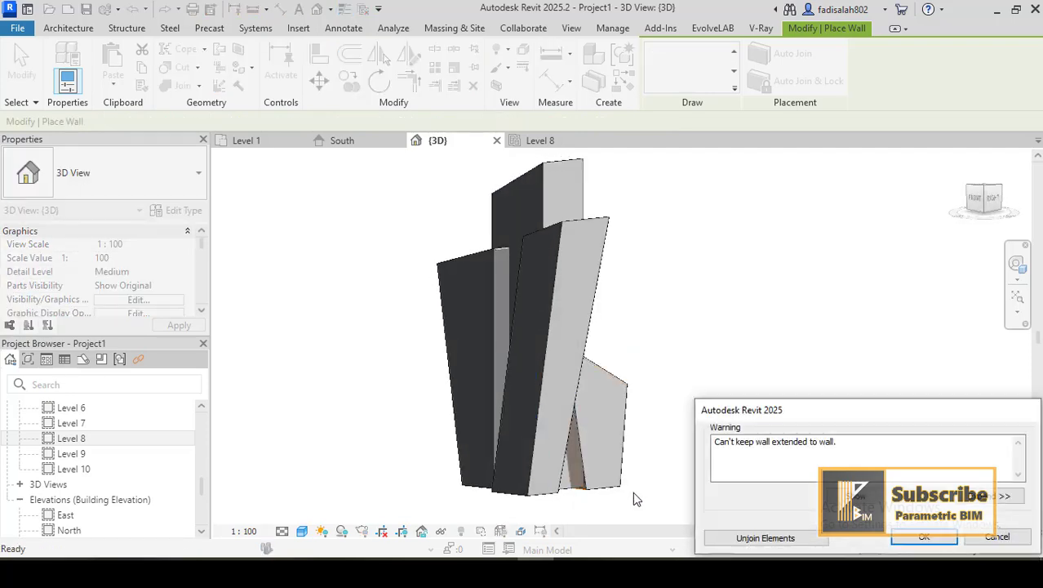
click(1001, 537)
click(313, 74)
click(592, 488)
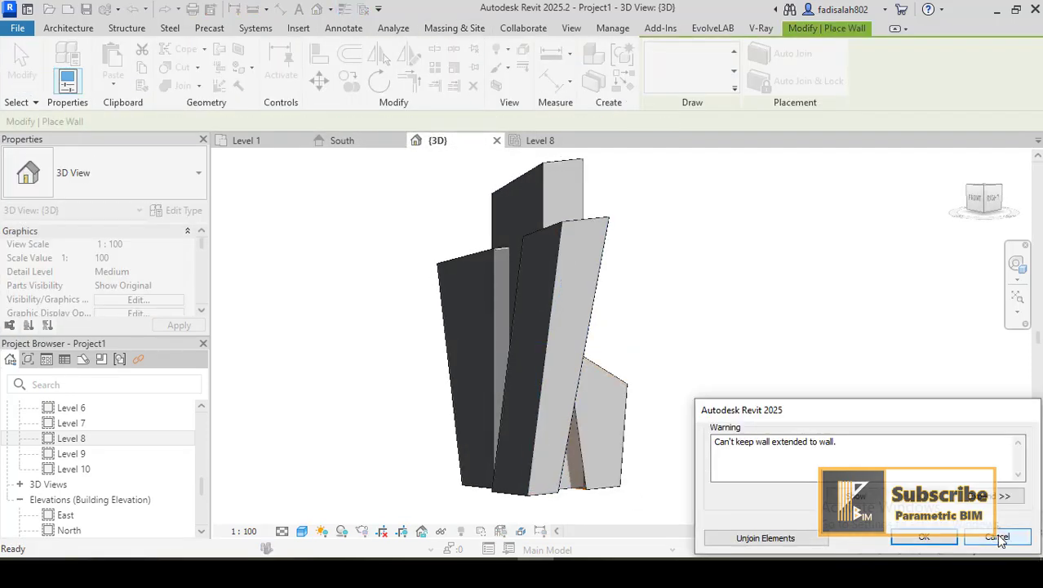
click(1001, 537)
shift+middle_drag(724, 333, 637, 367)
shift+middle_drag(544, 499, 634, 466)
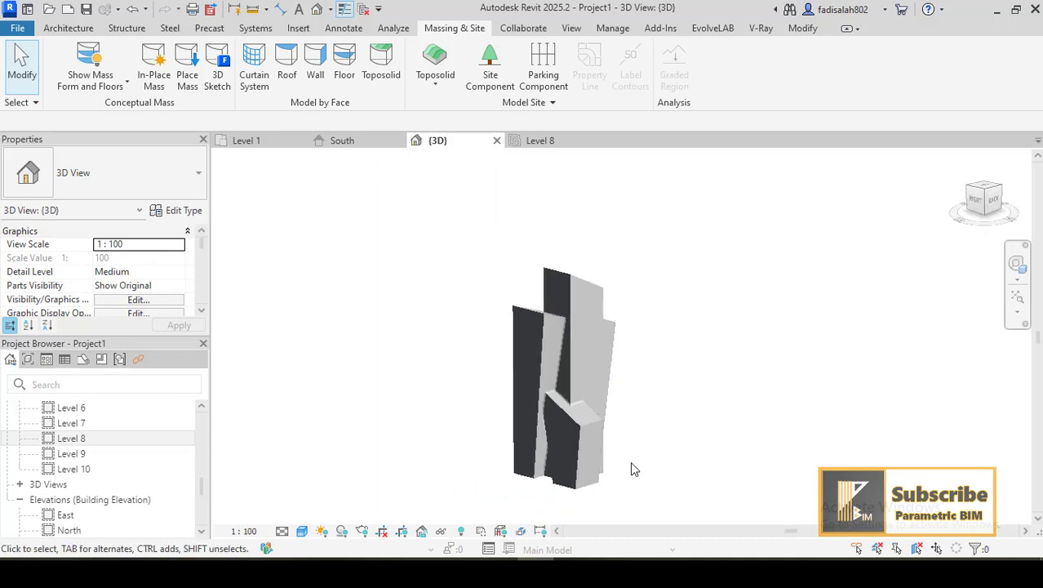
Open the Level 1 floor plan and sketch a rectangular Generic 150mm floor around the whole building footprint.
click(71, 438)
drag(200, 484, 229, 430)
double_click(92, 456)
click(70, 30)
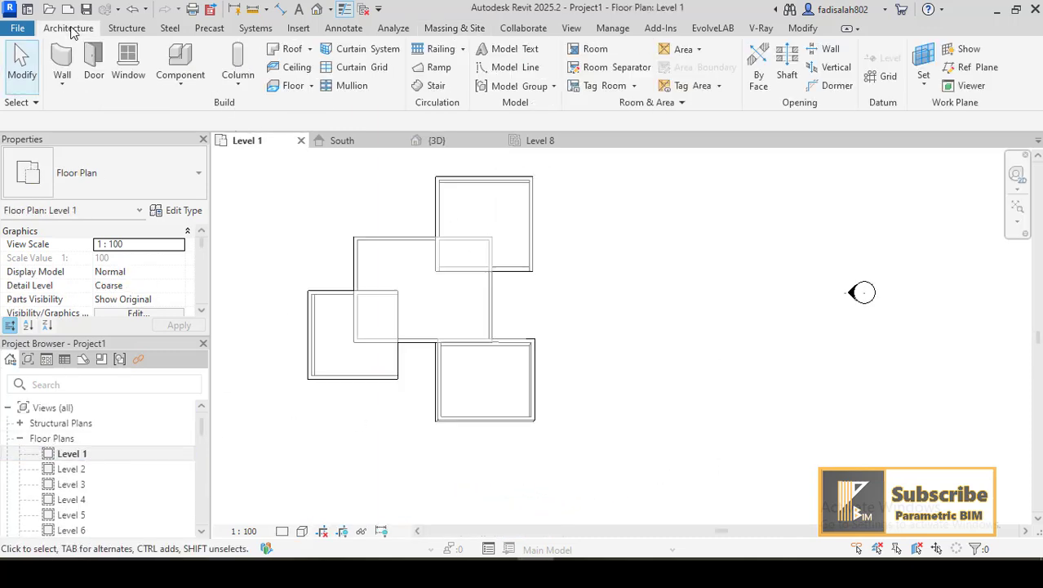
click(292, 85)
scroll(641, 384, down, 3)
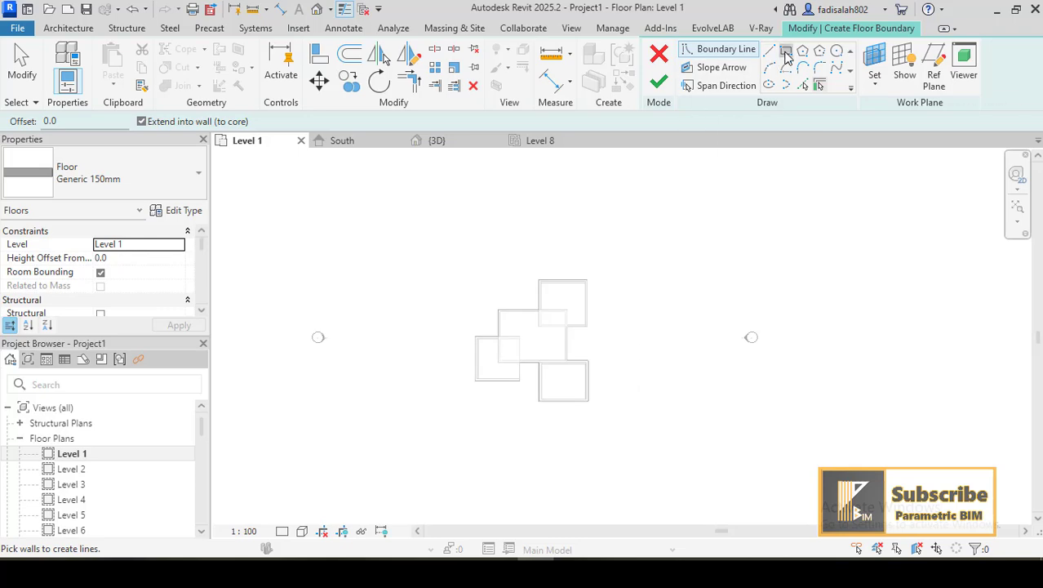
click(625, 454)
click(658, 82)
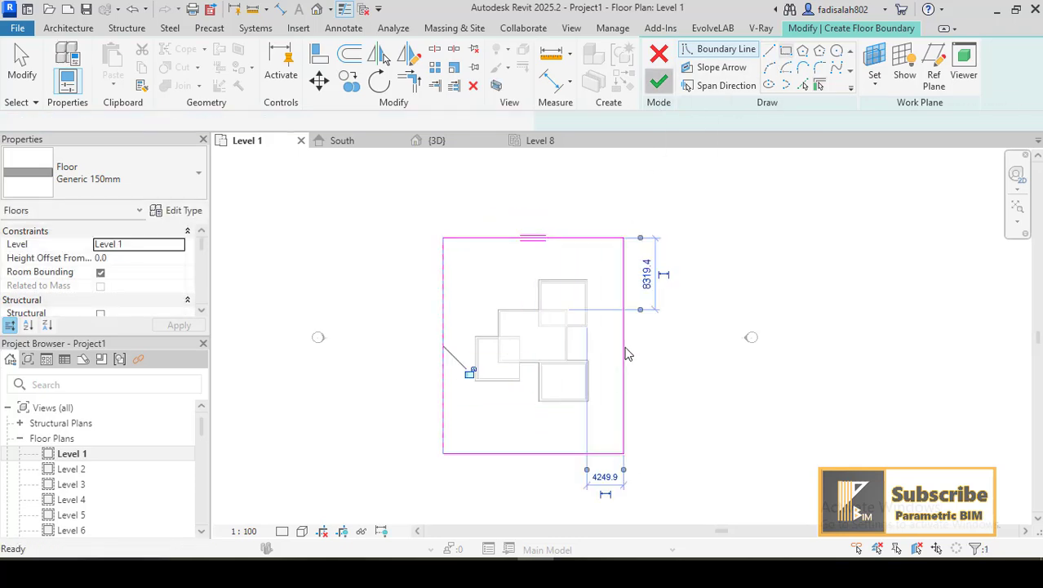
click(316, 9)
shift+middle_drag(634, 480, 606, 480)
Place a perspective camera in the Level 1 plan, looking at the building from the south-west.
mouse_move(201, 430)
mouse_down()
mouse_move(200, 487)
mouse_move(201, 418)
mouse_up()
double_click(71, 454)
click(329, 9)
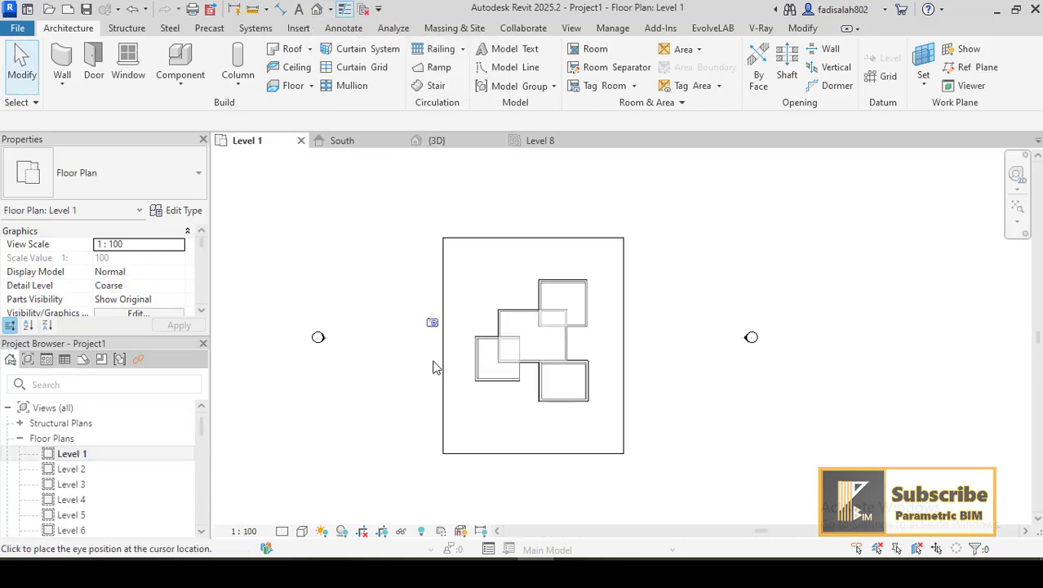
scroll(451, 295, down, 3)
click(569, 253)
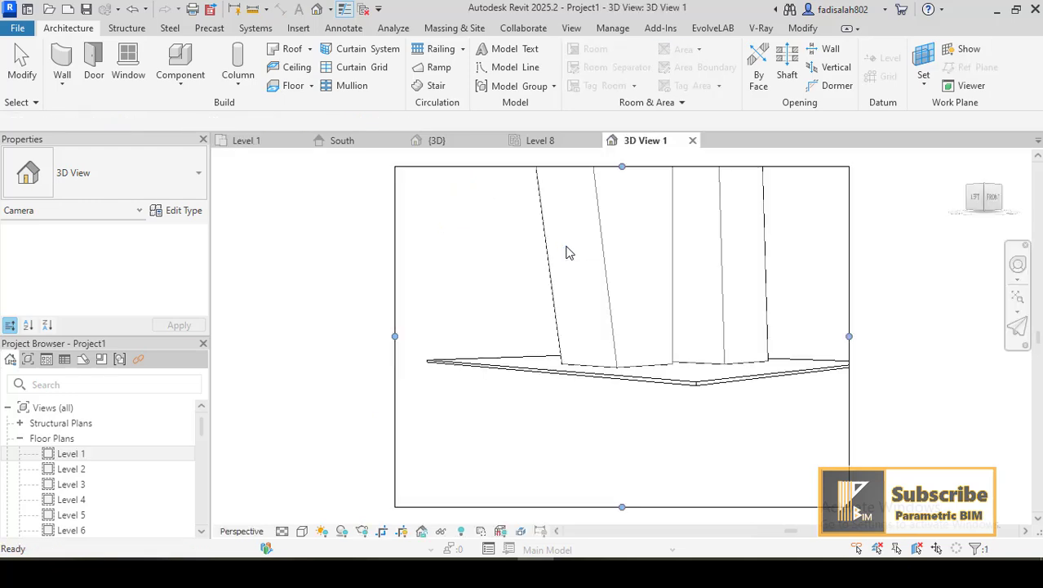
Extend the camera view's crop region upward to take in the full height of the towers.
drag(568, 261, 581, 158)
middle_drag(643, 227, 659, 326)
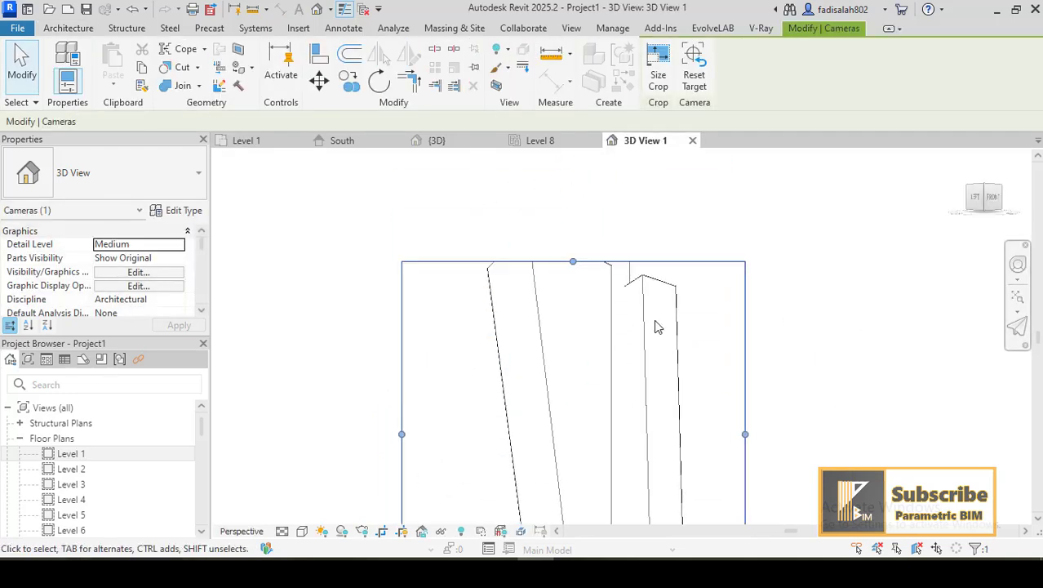
middle_drag(674, 287, 661, 247)
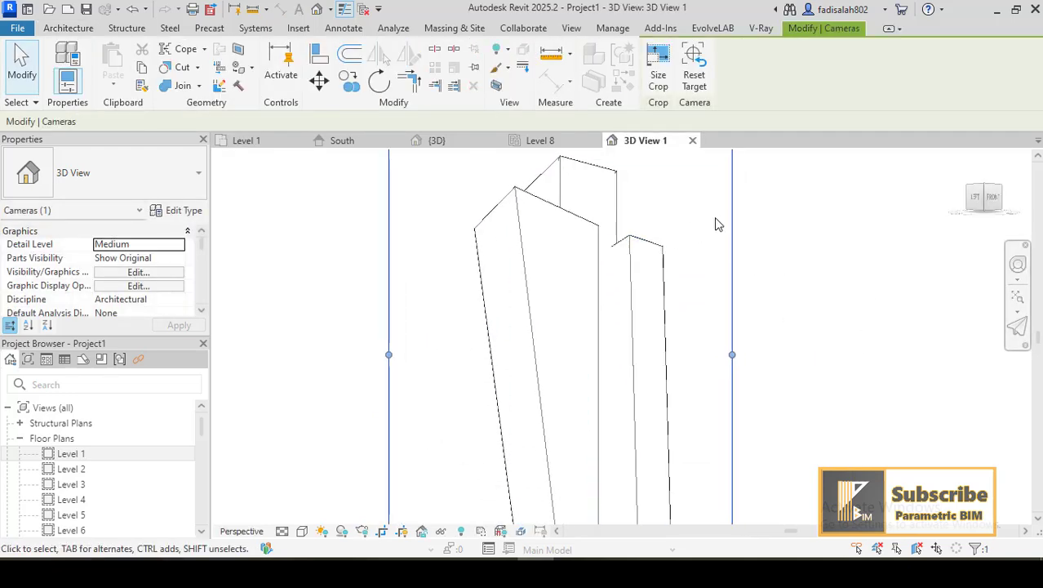
scroll(715, 224, down, 3)
Set the visual style of the camera view to Shaded.
click(301, 531)
click(323, 468)
mouse_move(721, 456)
middle_down()
mouse_move(772, 429)
mouse_move(740, 417)
middle_up()
click(752, 389)
scroll(740, 416, up, 1)
scroll(453, 374, down, 1)
middle_drag(525, 383, 554, 377)
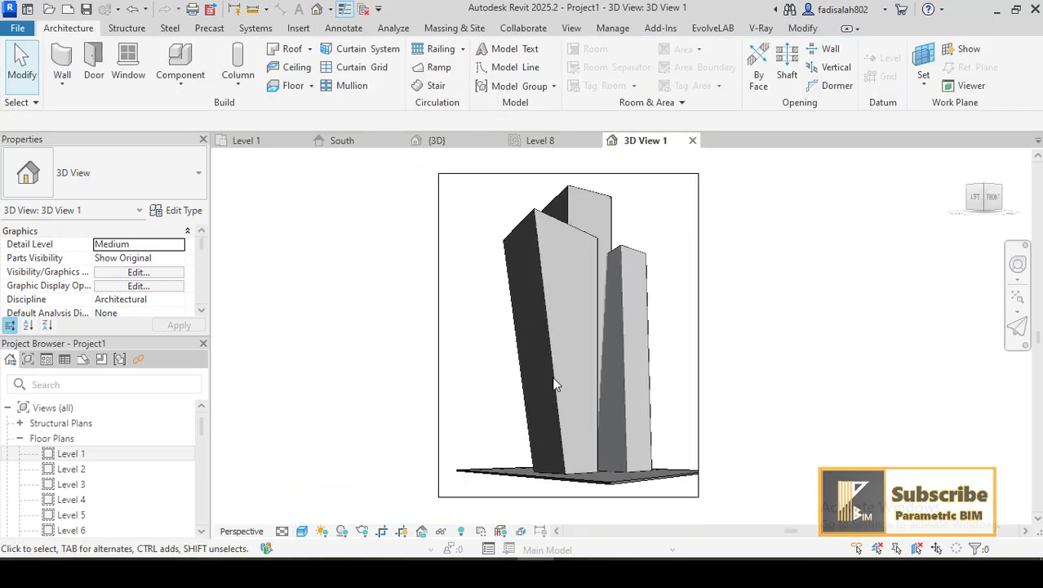
Edit the mass in place, pull the outer top edge of the leaning form outward, and finish the mass.
click(522, 255)
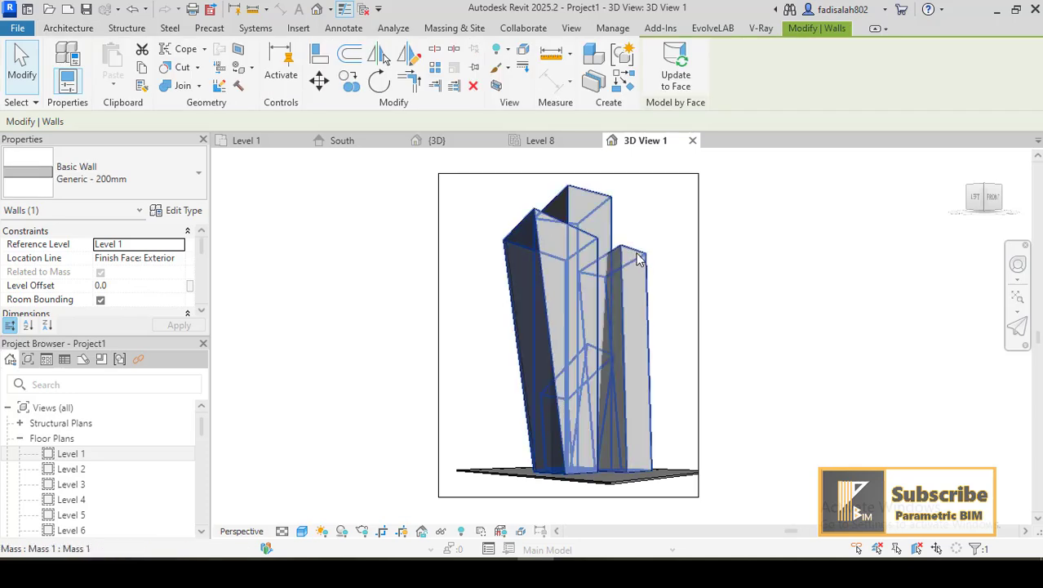
click(641, 254)
key(Escape)
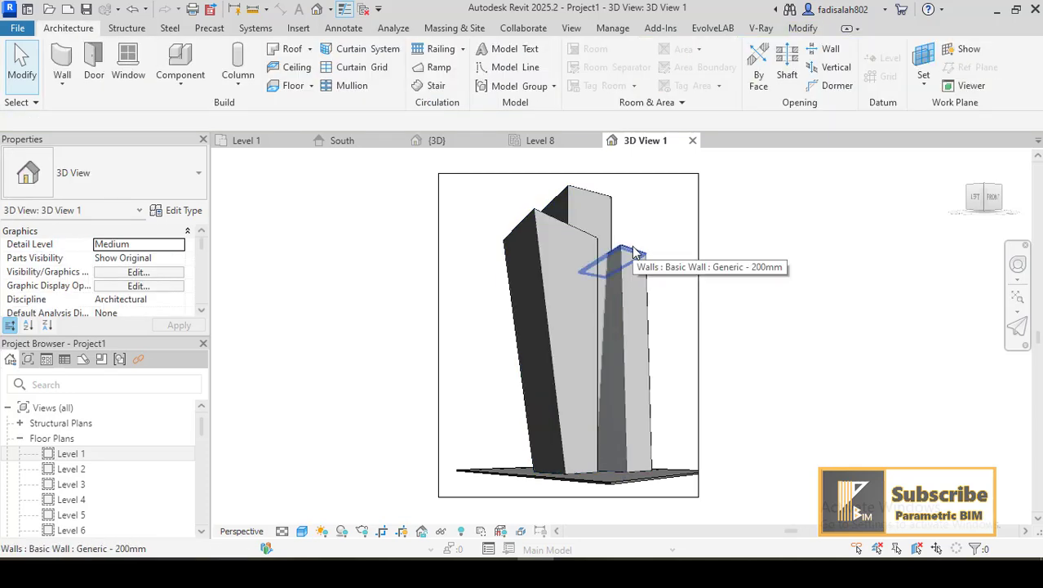
click(636, 255)
scroll(636, 255, up, 2)
click(663, 74)
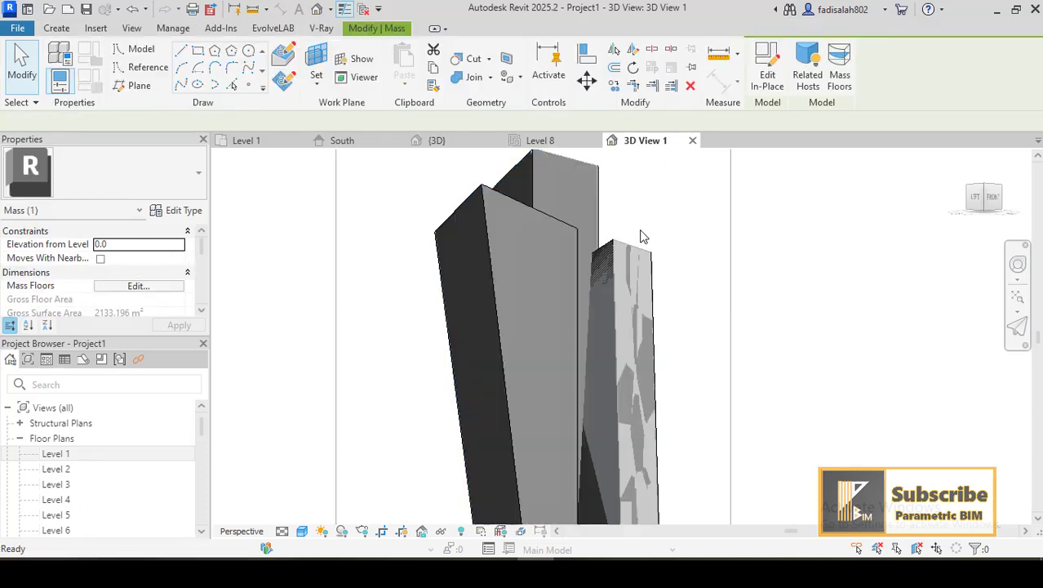
click(611, 245)
drag(693, 225, 695, 224)
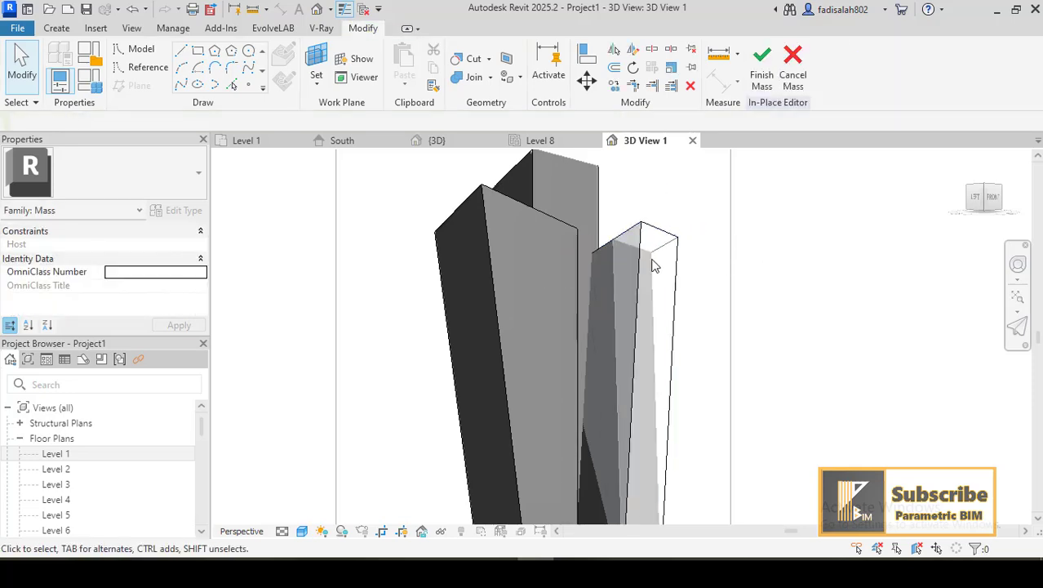
click(761, 66)
Update the leaning form's walls to follow the reshaped mass faces.
click(619, 288)
click(788, 281)
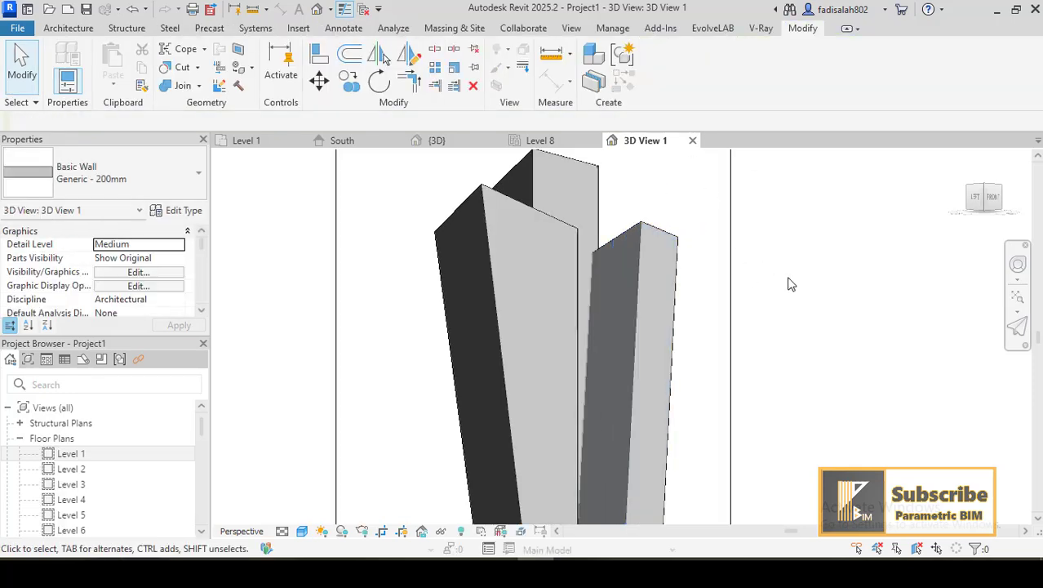
scroll(650, 226, down, 2)
shift+middle_drag(651, 226, 761, 330)
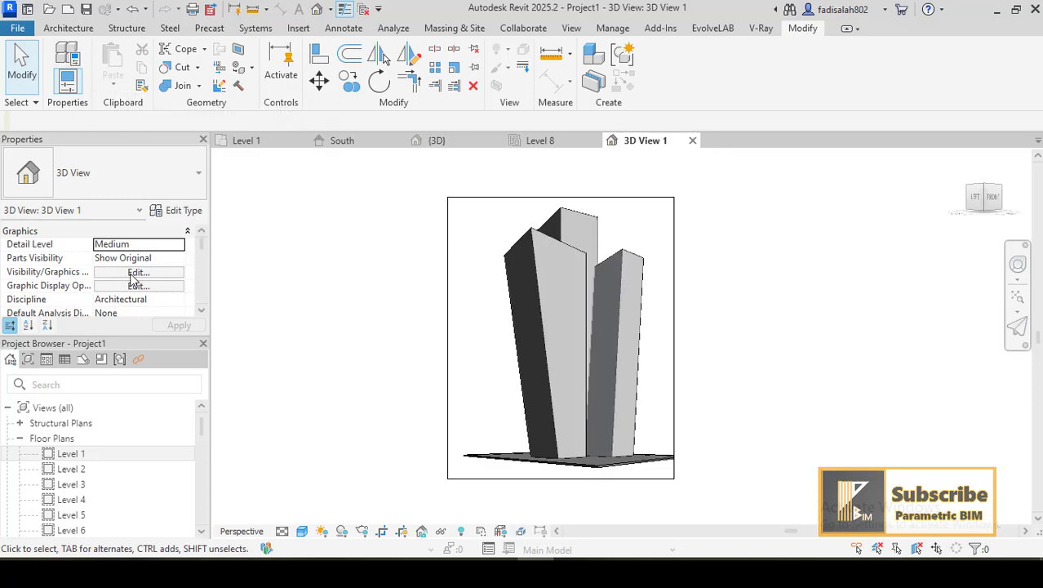
Export the current camera view as a JPEG image named Project1 in the Documents folder.
click(17, 28)
click(54, 249)
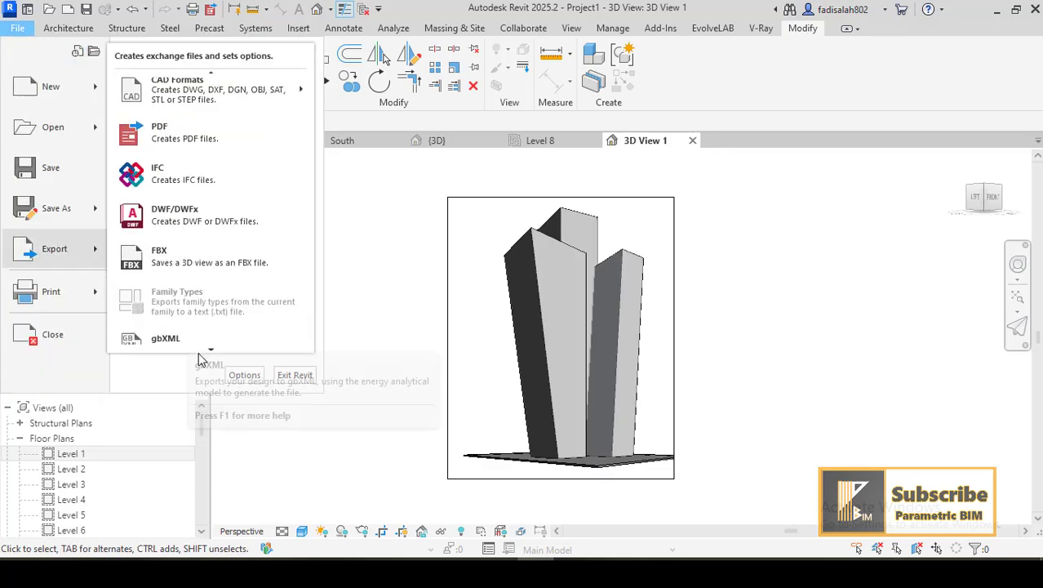
scroll(203, 340, down, 3)
mouse_move(245, 241)
click(355, 279)
click(611, 311)
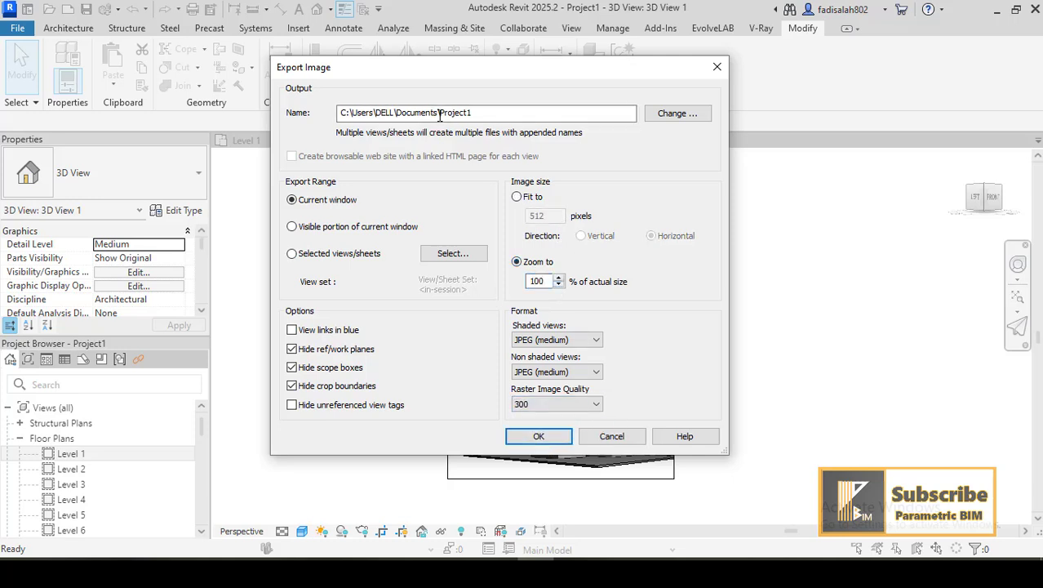
click(554, 442)
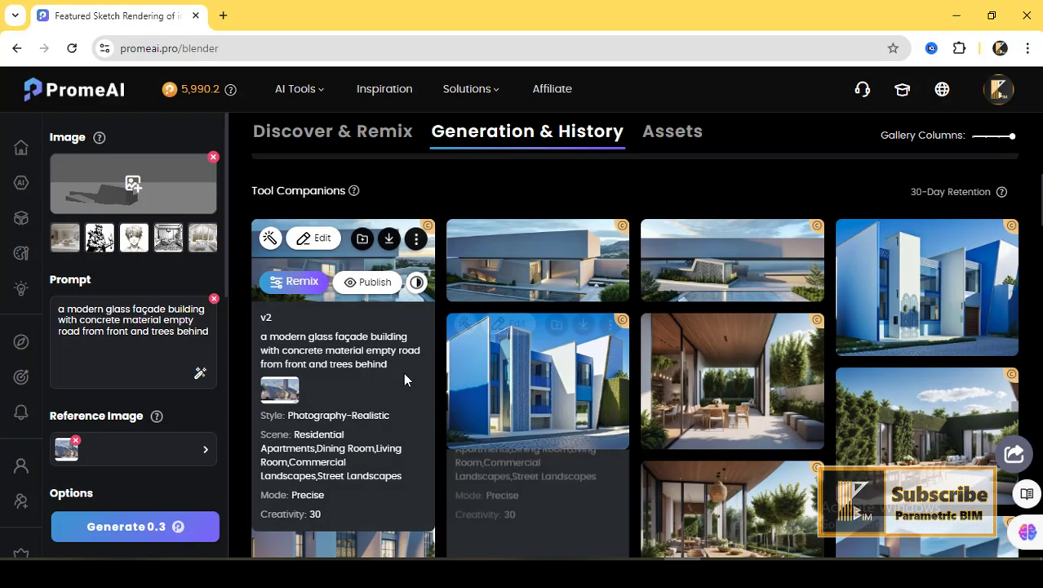
Switch to PromeAI in the browser, go to its home page and try to sign in with a Google account.
click(24, 150)
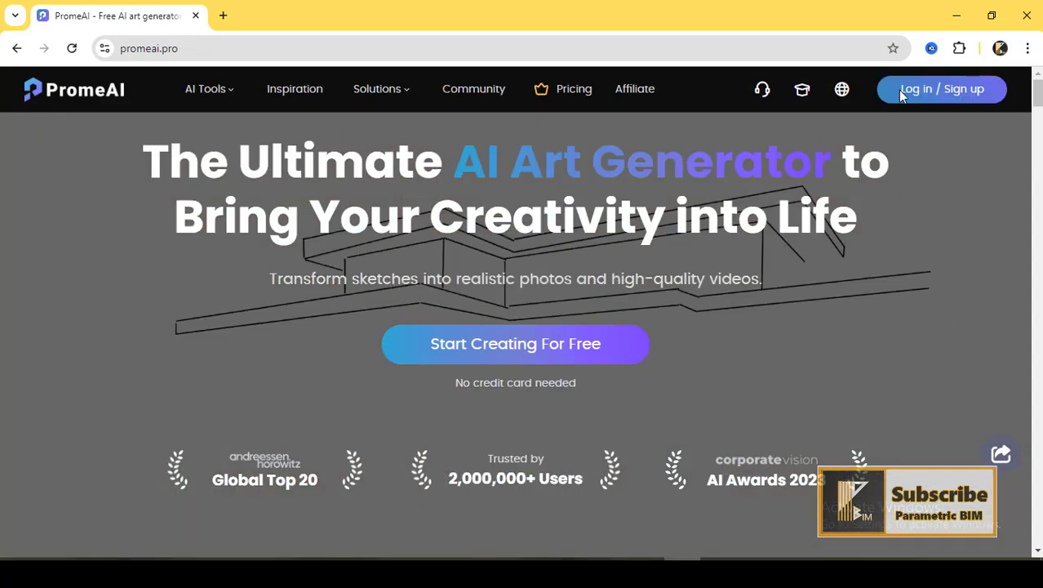
click(906, 93)
click(567, 299)
click(532, 396)
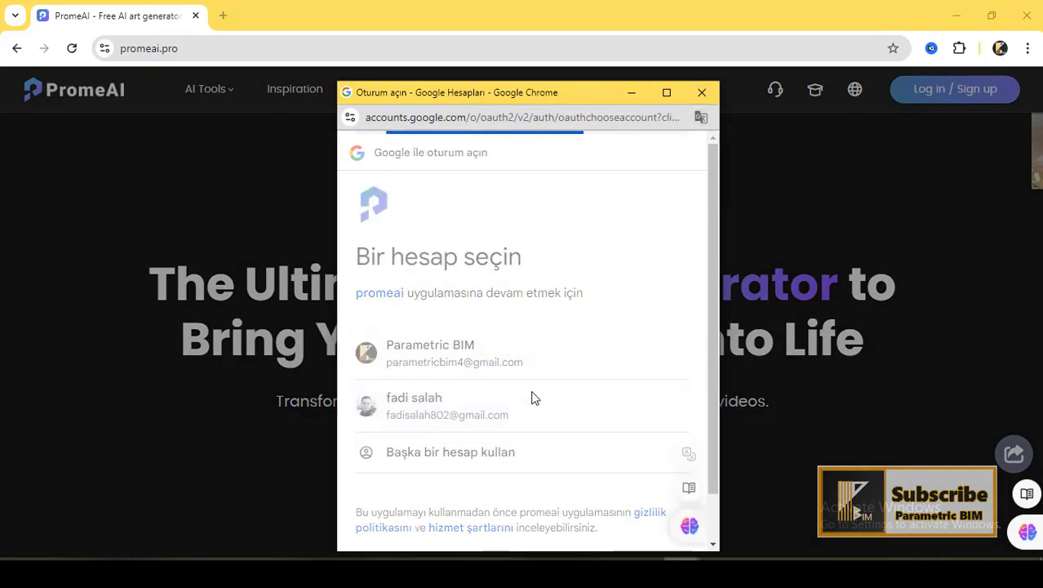
click(668, 197)
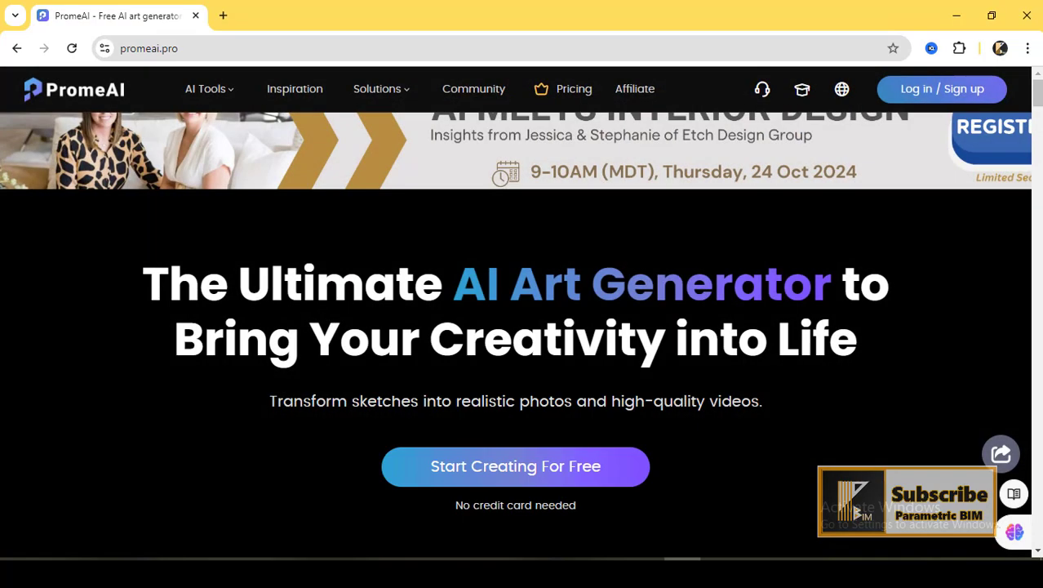
Retry the PromeAI sign-in with the Google account and dismiss the sign-in dialog.
scroll(839, 363, down, 2)
scroll(839, 364, up, 2)
click(920, 88)
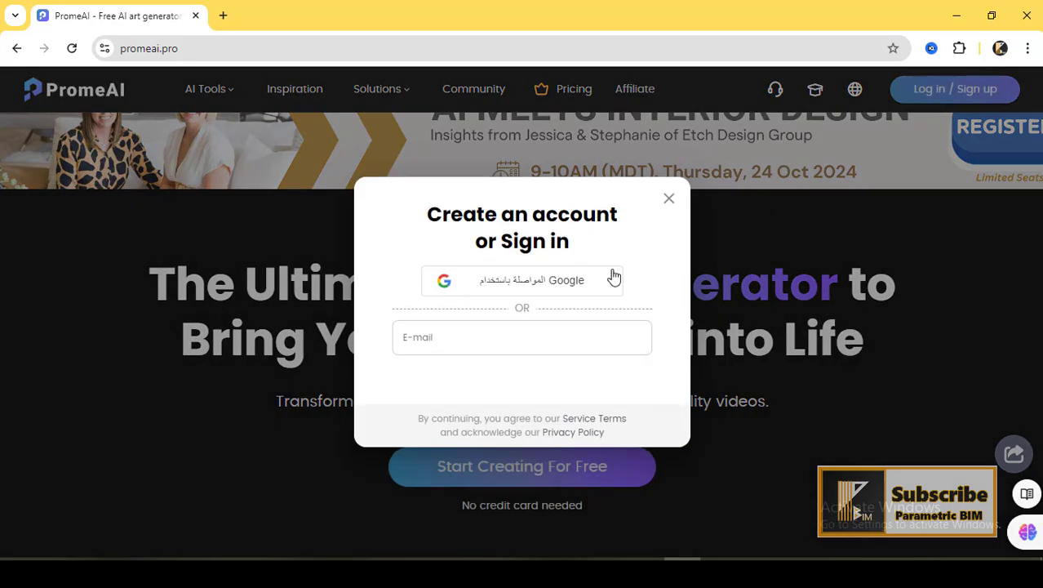
click(537, 295)
click(477, 408)
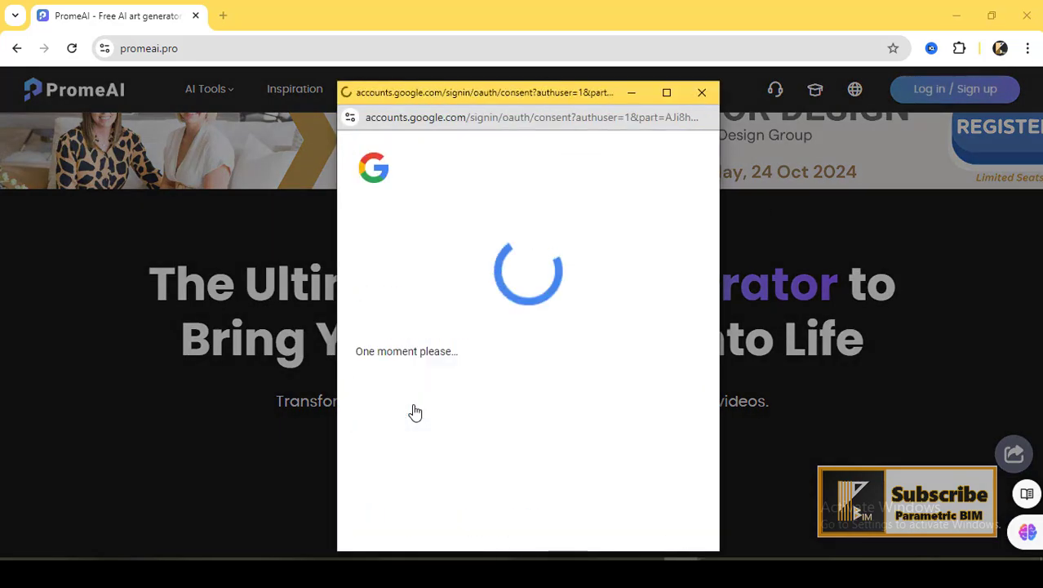
click(669, 201)
scroll(218, 424, down, 6)
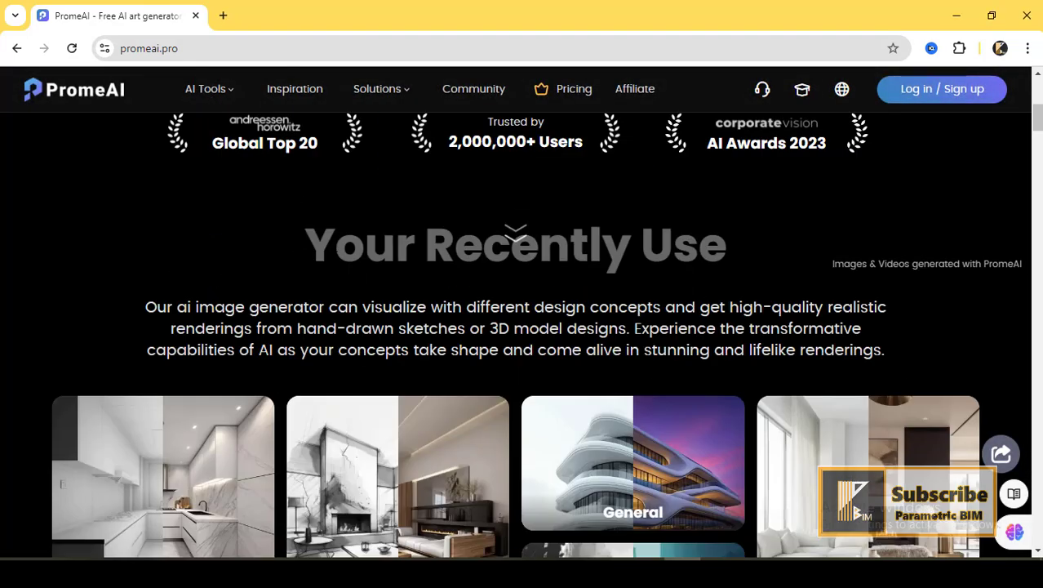
click(218, 443)
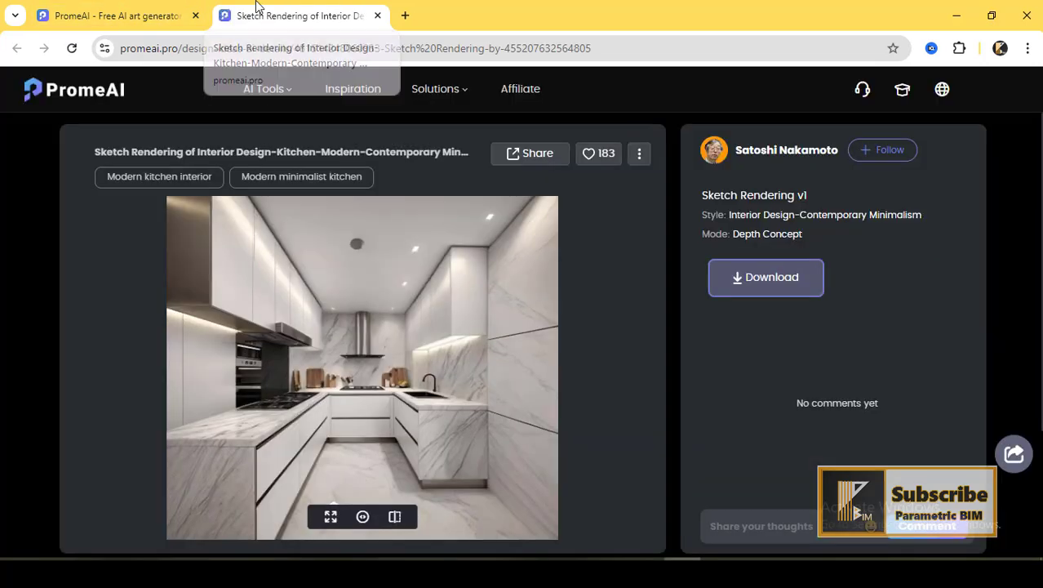
click(377, 15)
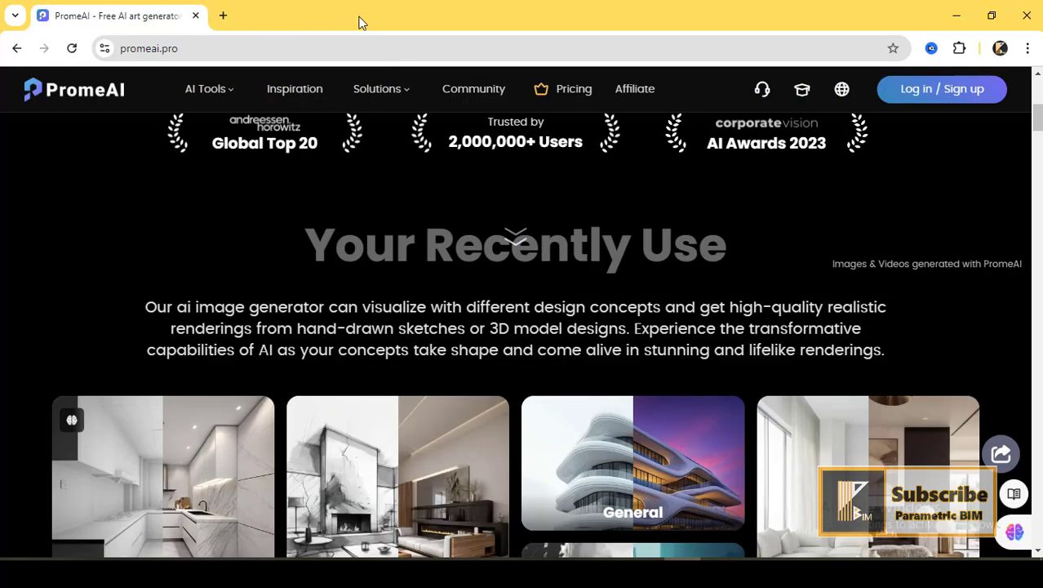
Reload the PromeAI home page and open the Sketch Rendering tool.
scroll(492, 200, up, 6)
click(135, 45)
key(Return)
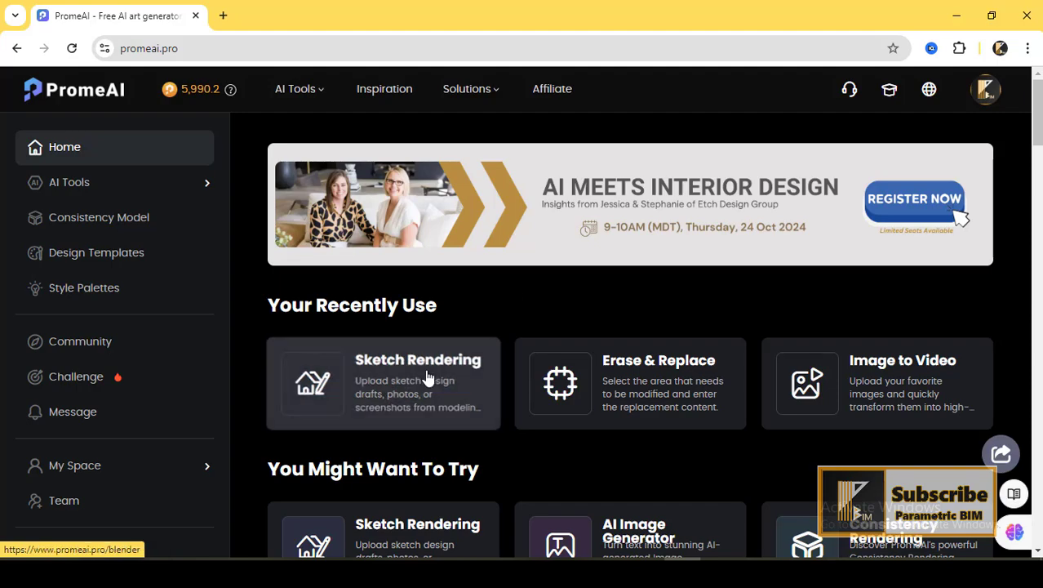
click(426, 375)
Replace the source image by uploading Project1.jpg from the Documents folder.
click(135, 183)
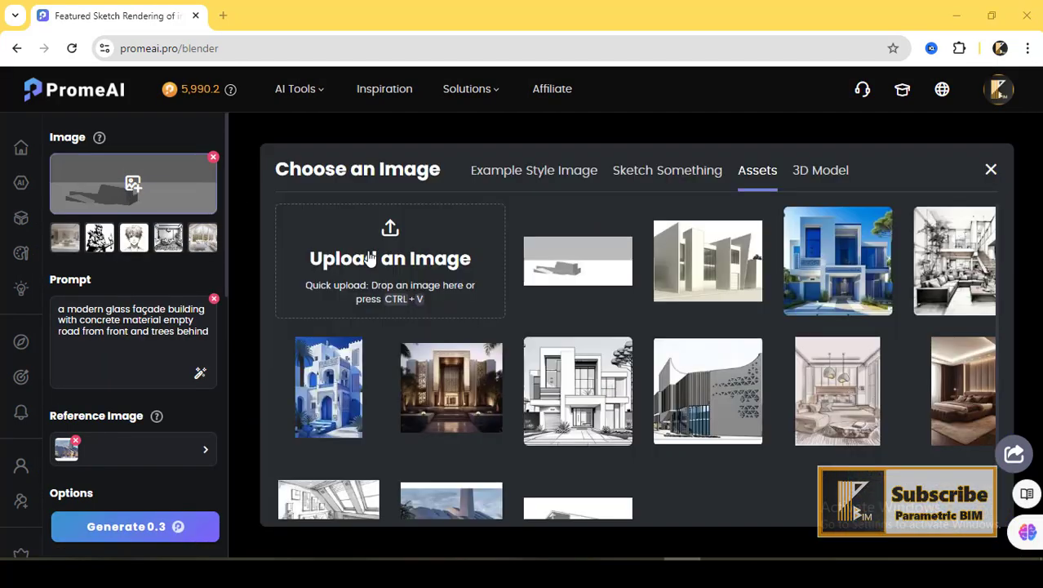
click(369, 258)
scroll(212, 303, down, 1)
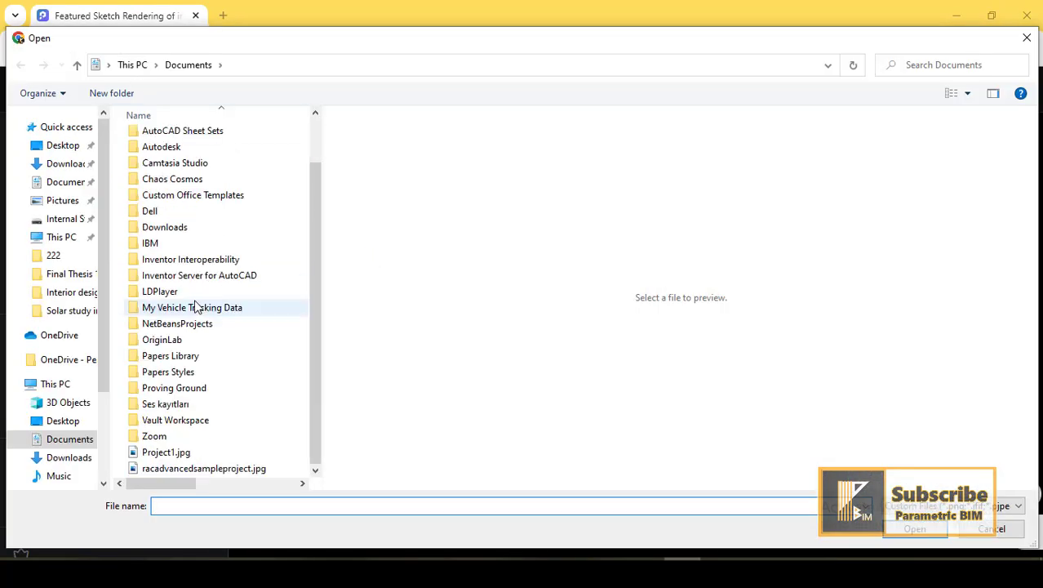
click(168, 452)
click(914, 529)
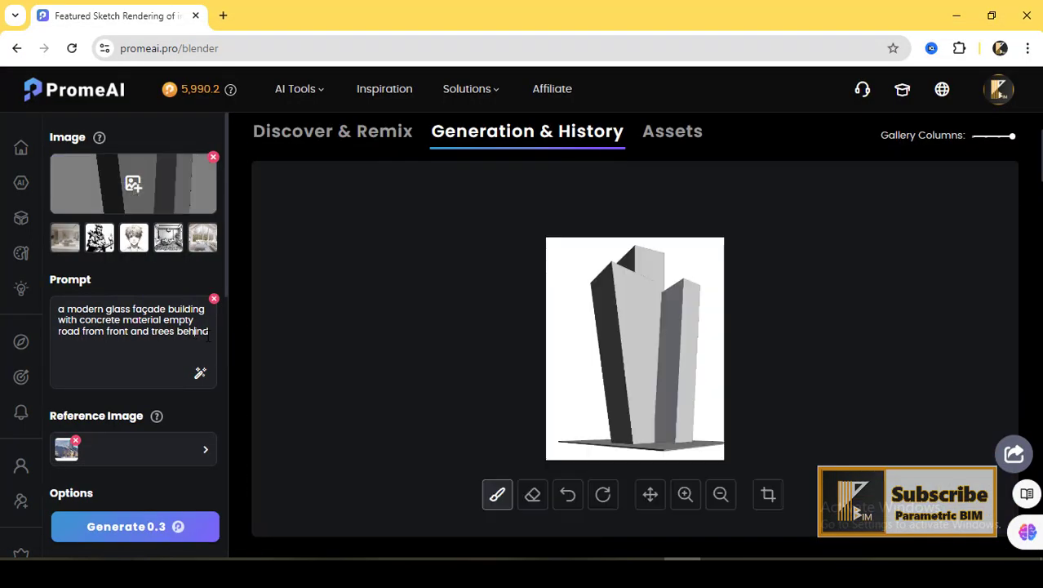
Change the prompt to "a modern glass façade building WITH HIGH REFLECTED GLASS MATERIAL AND ISLAMIC PATTERN BASED FACADE SURROUNDED BY TREES AND VEHICLE ROAD FRONT".
drag(209, 333, 72, 321)
key(BackSpace)
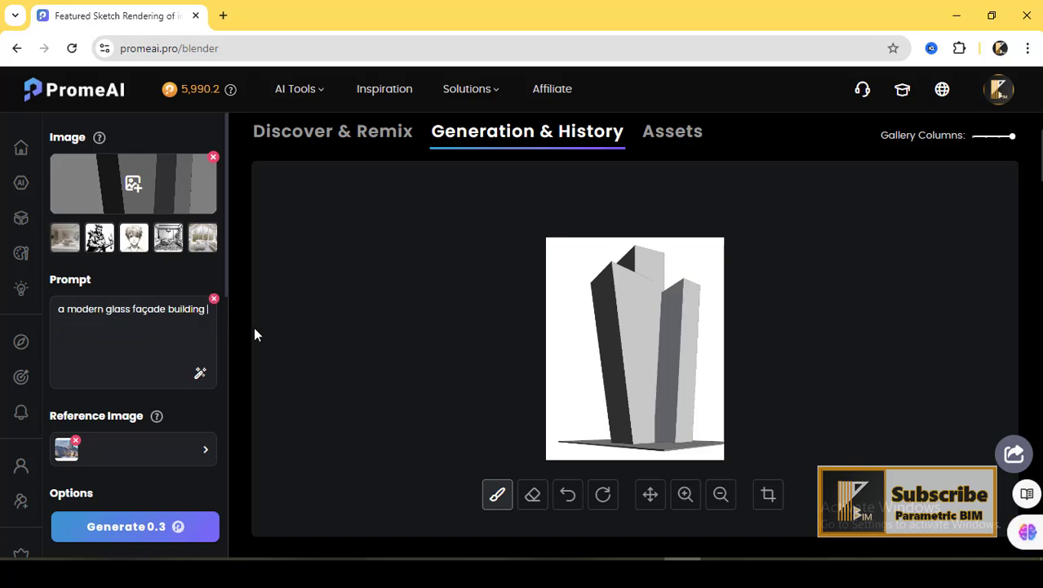
text(WITH HIGH REFLECTED GL)
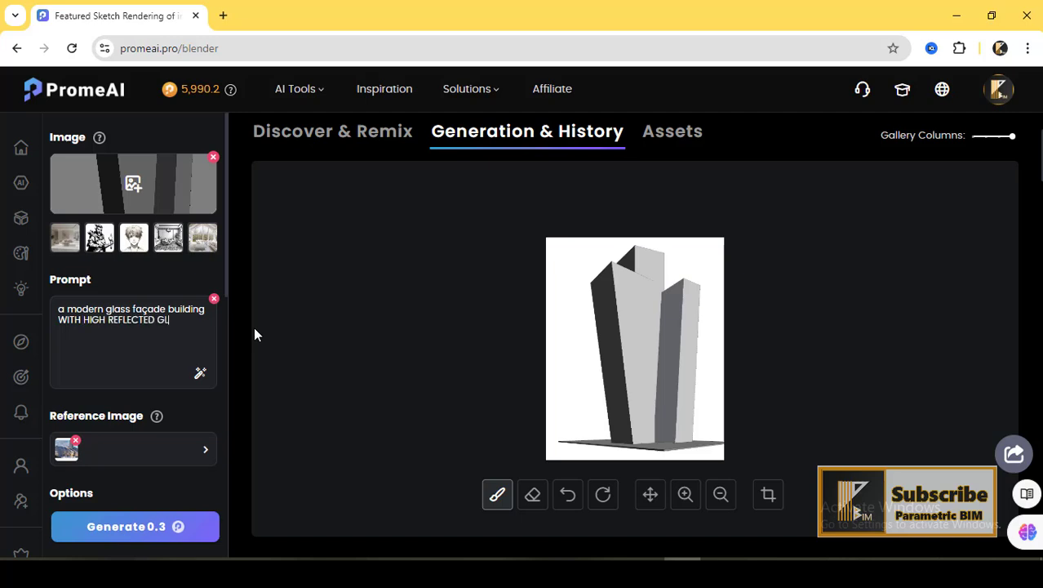
text(ASS MATERIAL AND ISL)
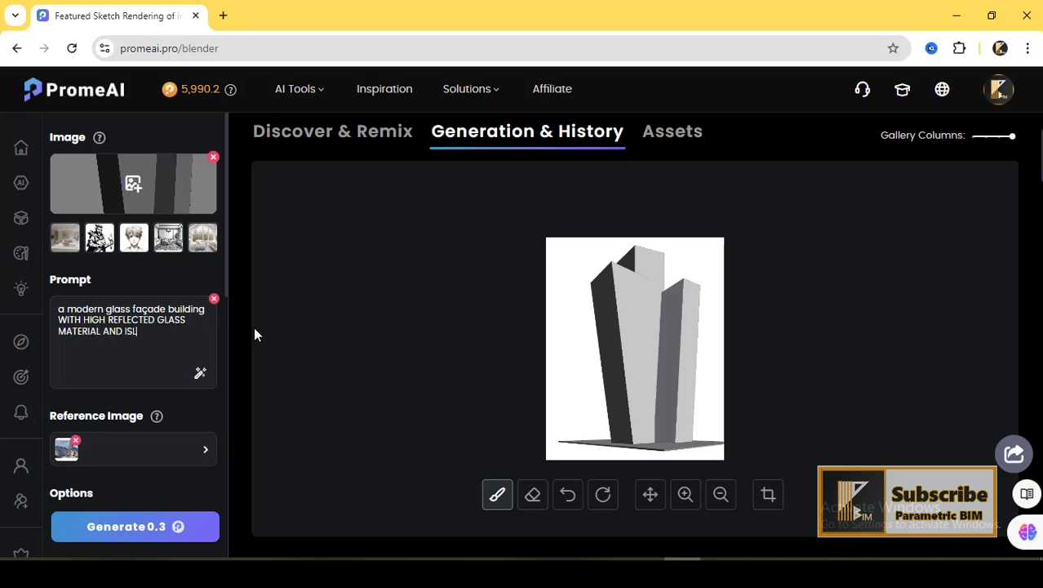
text(AMIC PATTERN BASED FACADE)
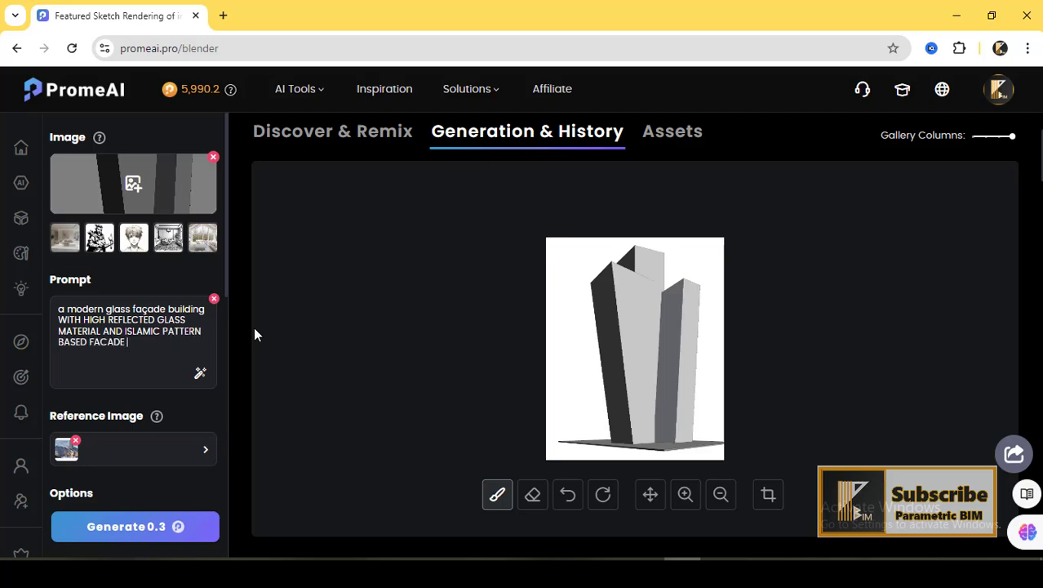
text( SURROUNDED BY TRE)
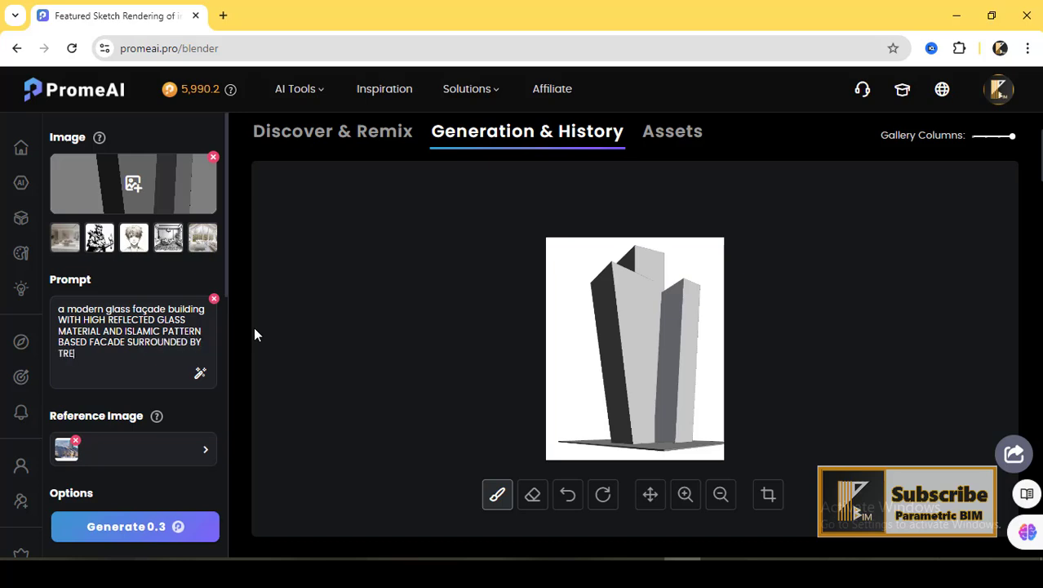
text(ES AND VEHICLE ROAD FRONT)
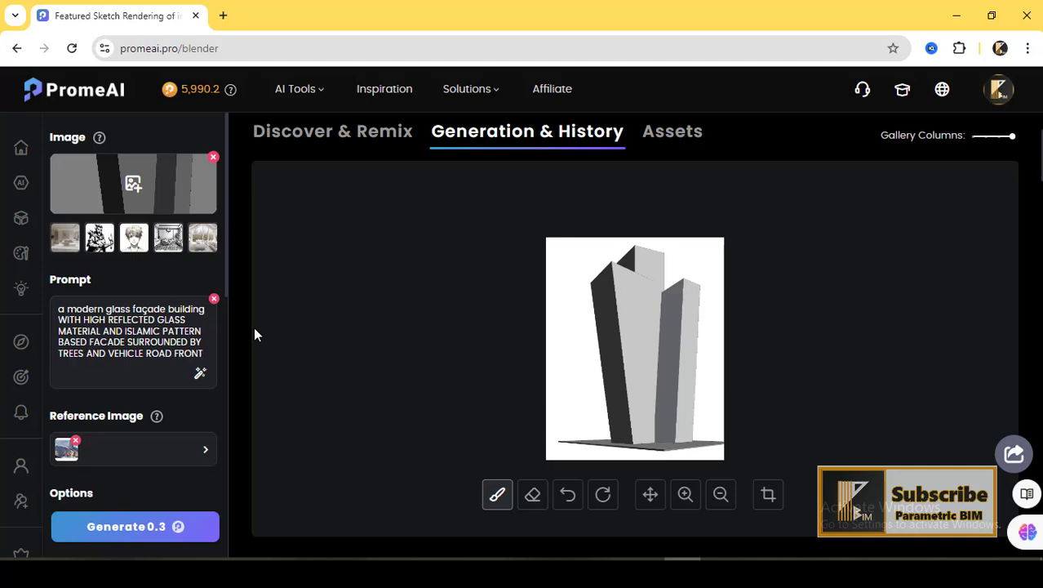
Open the Pinterest website in a new browser tab.
click(223, 16)
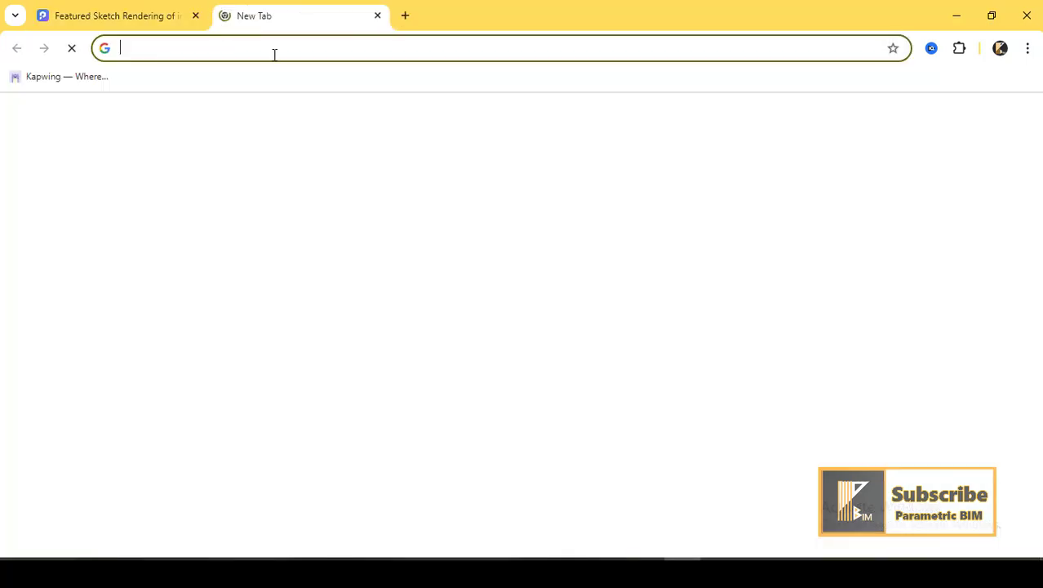
text(GPINTEREST)
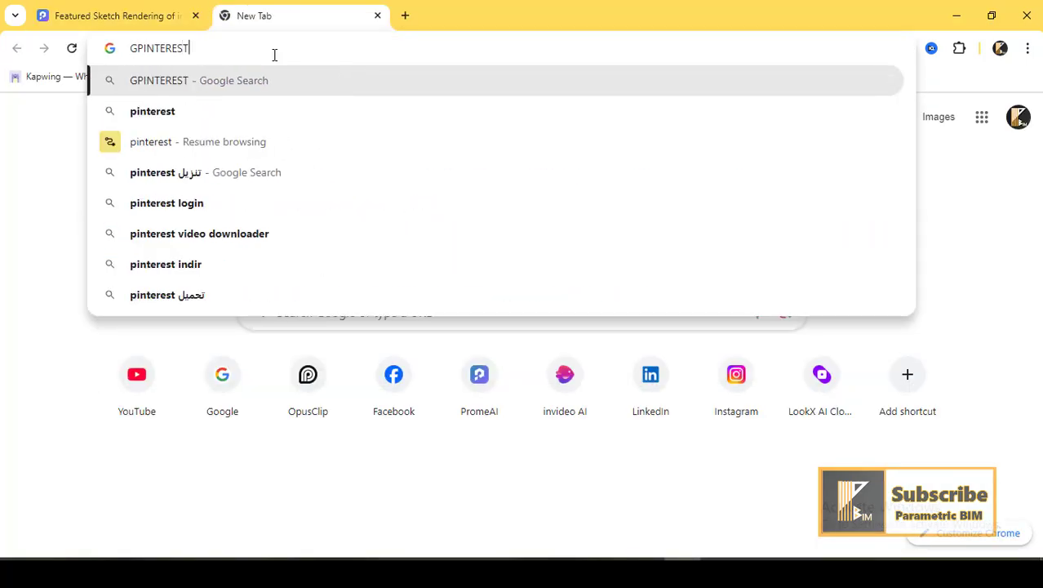
key(Return)
click(275, 50)
text(PINTERES)
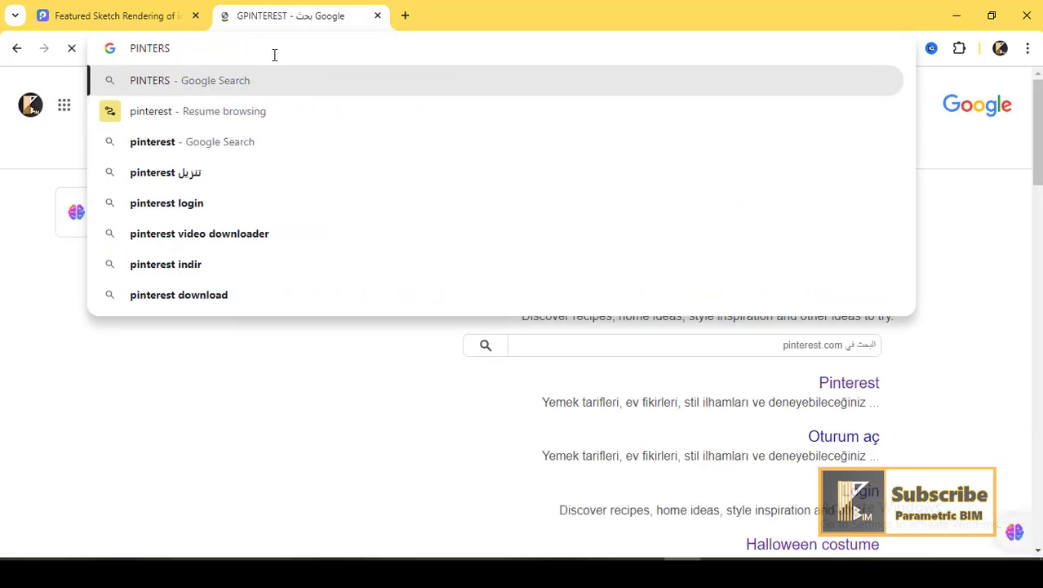
key(BackSpace)
click(205, 109)
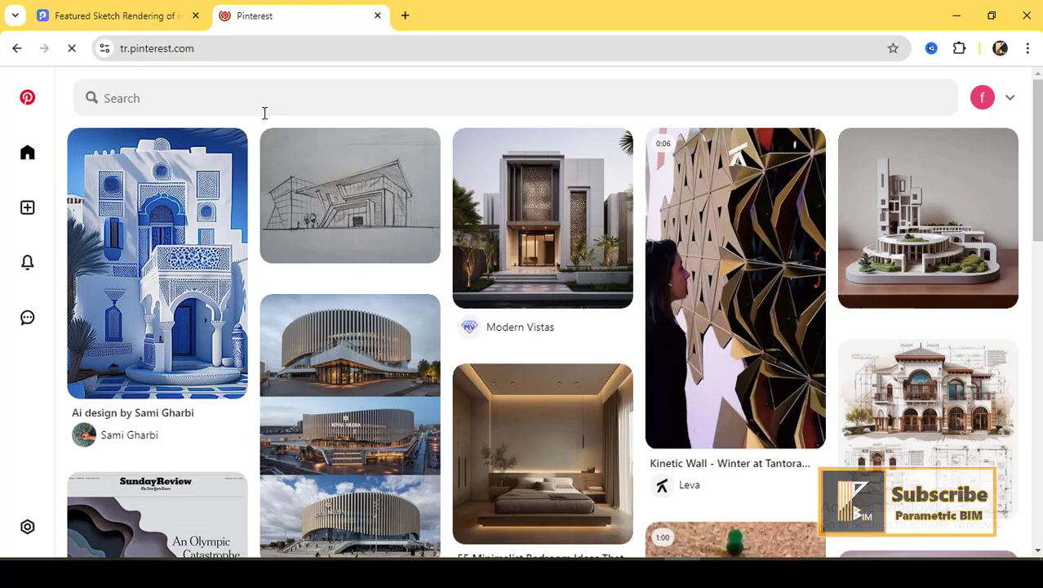
Search Pinterest for "HIGH RISE GLASSED BUILDING SKYSCRAPER".
click(253, 98)
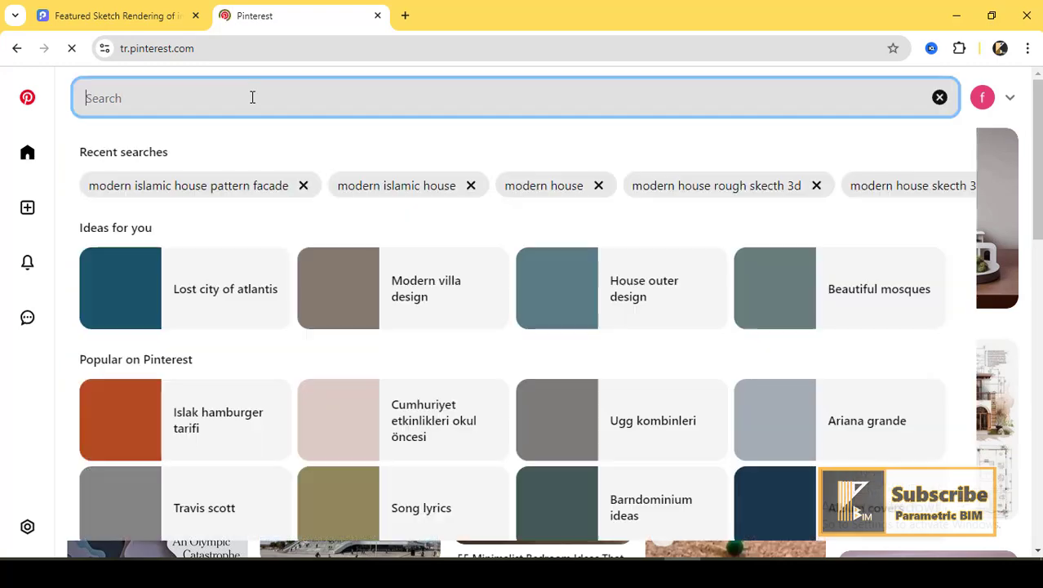
text(HIGH RISE BU)
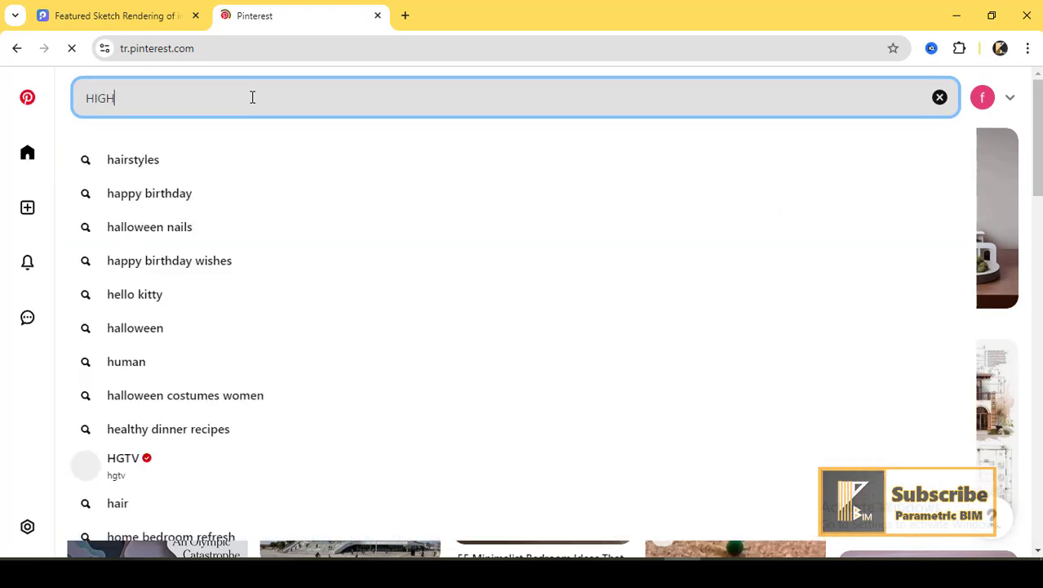
key(BackSpace)
key(BackSpace)
text(GL)
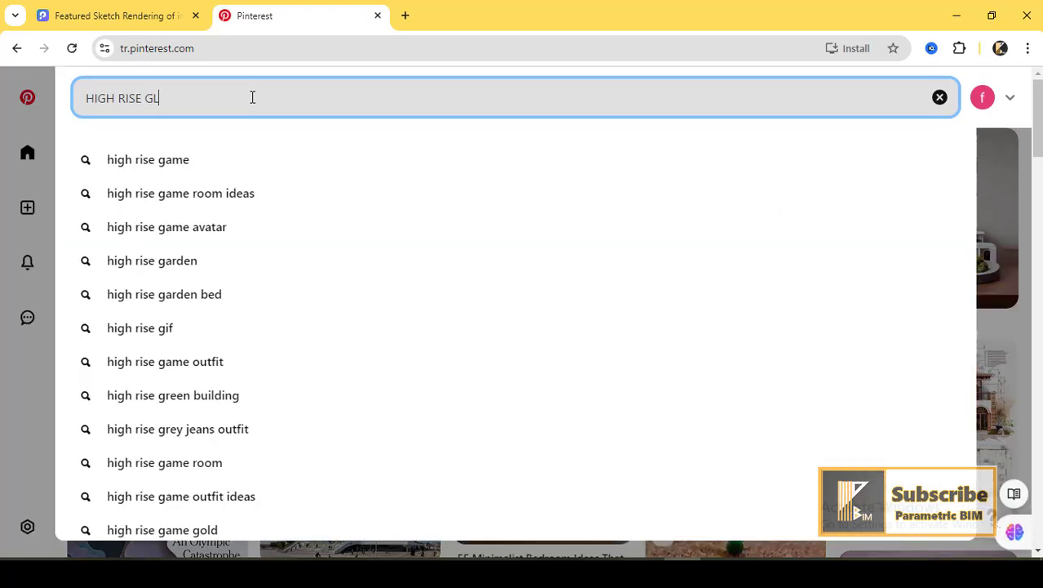
text(ASSED B)
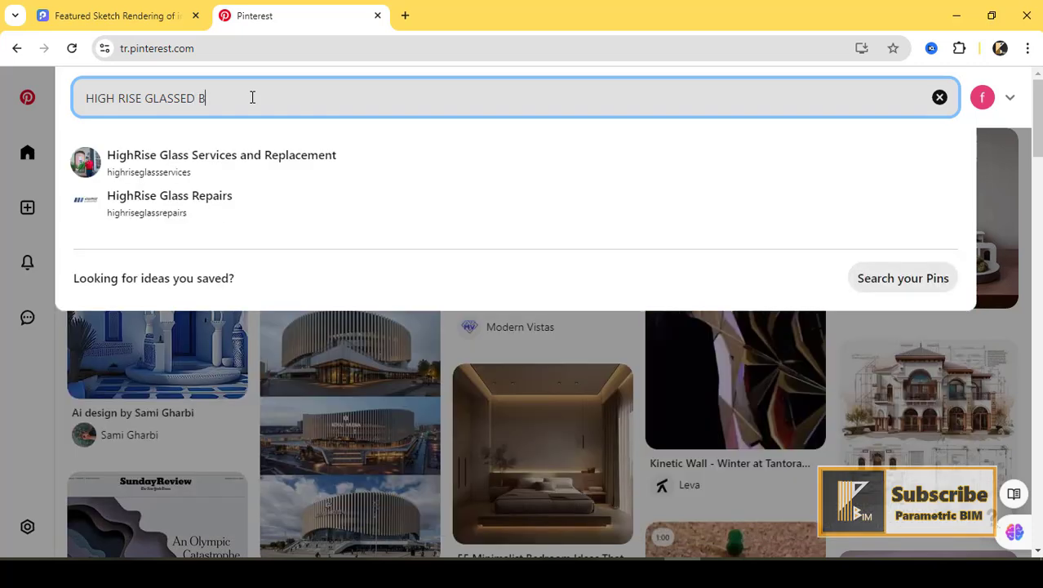
text(UILDING SKYSCRAPER)
key(Return)
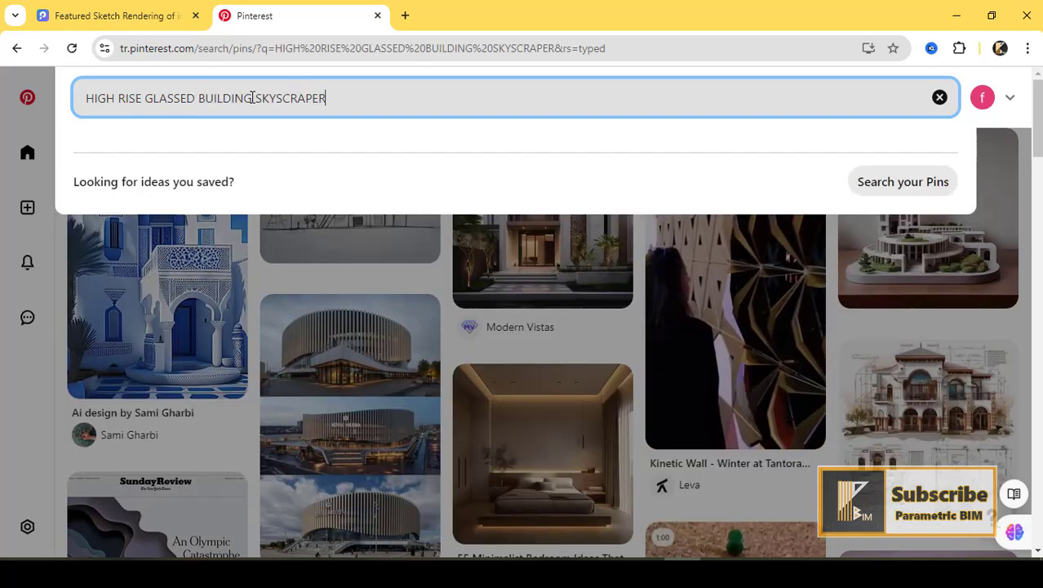
Browse the skyscraper pins and related designs for a suitable façade reference image.
scroll(809, 378, down, 2)
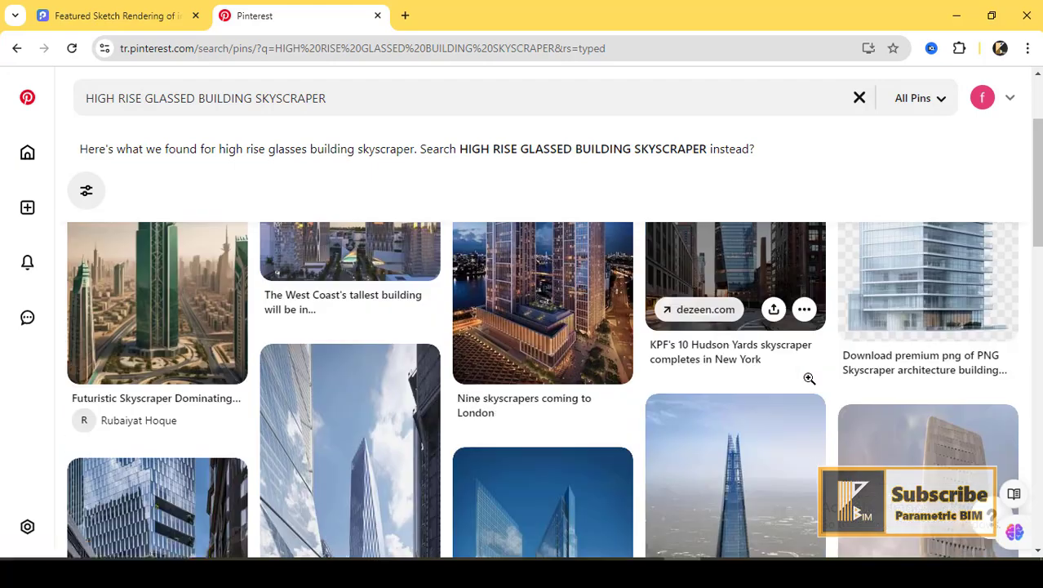
scroll(809, 378, down, 10)
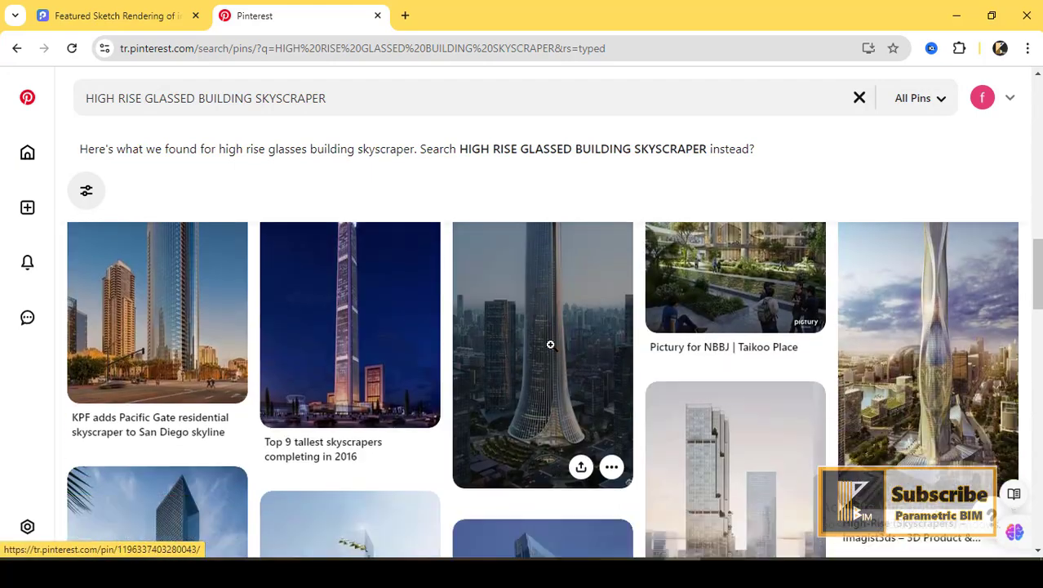
scroll(550, 345, down, 8)
scroll(364, 354, up, 3)
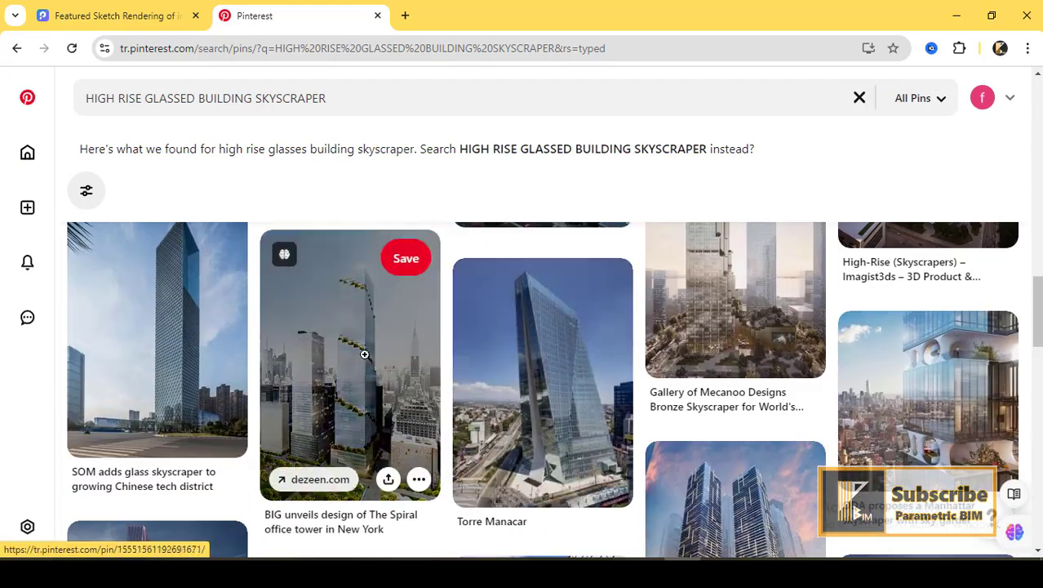
click(364, 353)
scroll(384, 349, down, 8)
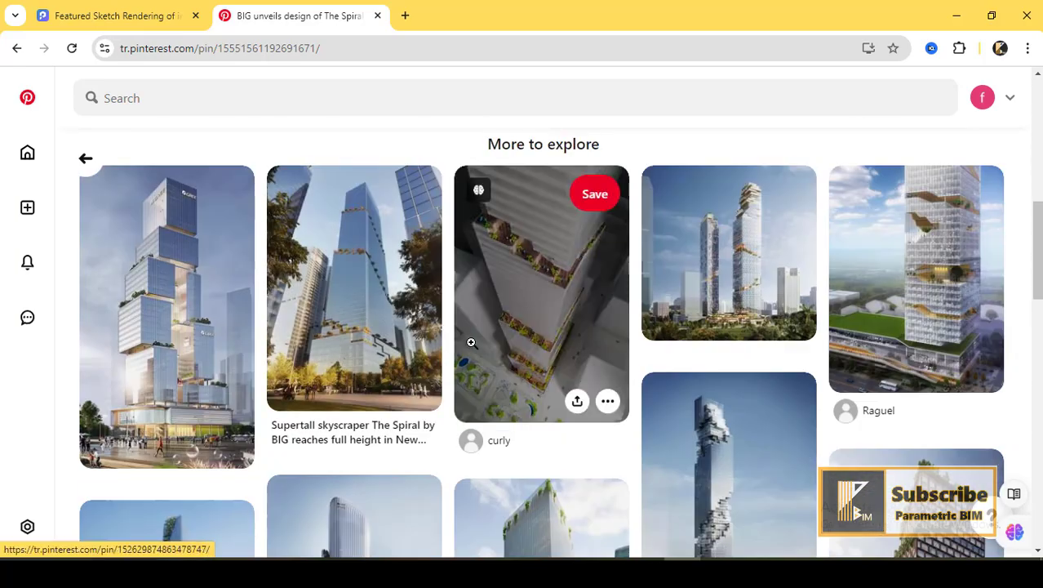
scroll(472, 343, down, 4)
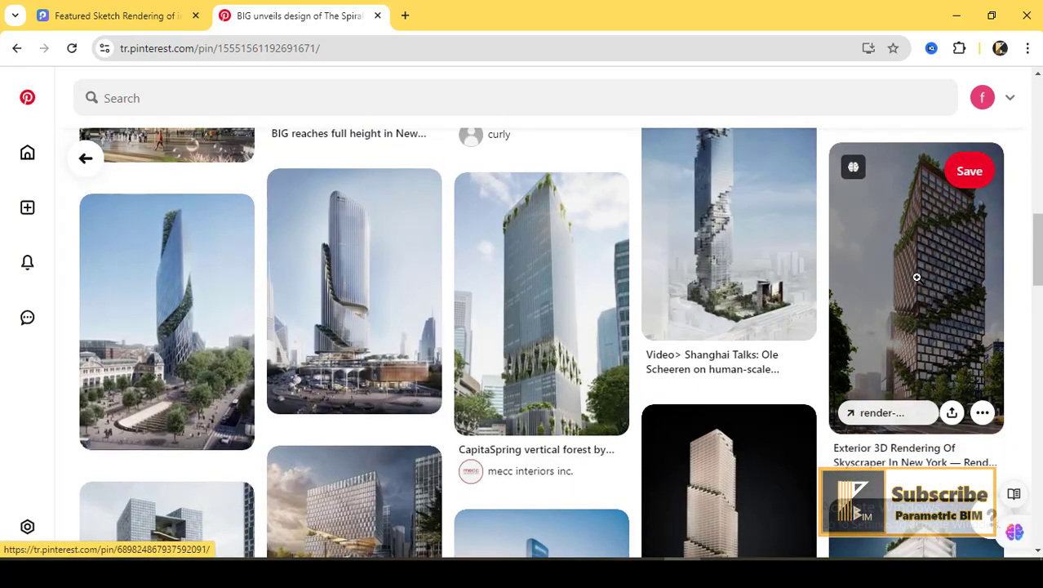
scroll(735, 311, down, 7)
scroll(483, 346, up, 3)
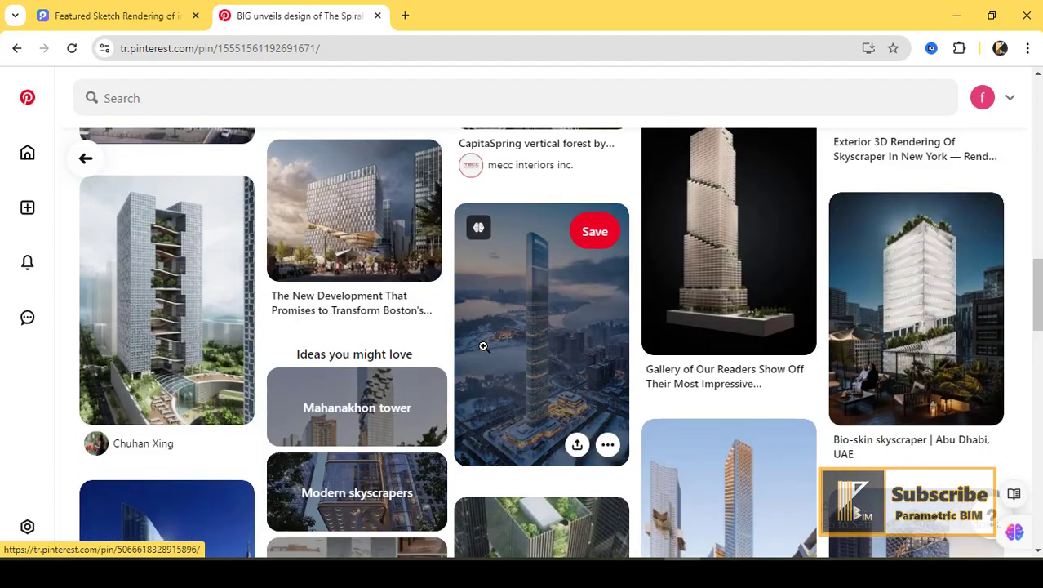
click(240, 326)
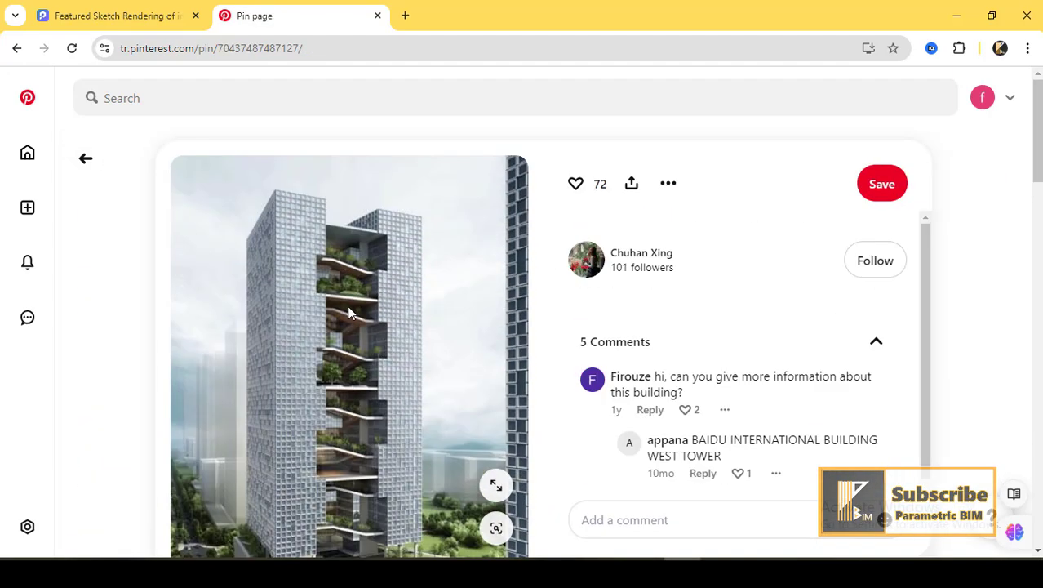
scroll(347, 305, down, 5)
scroll(347, 305, down, 4)
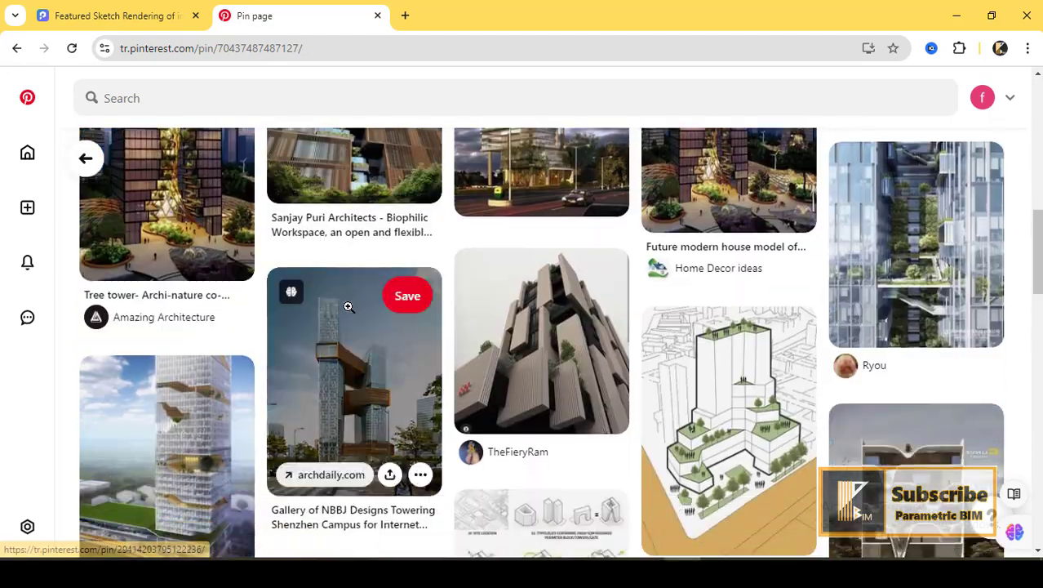
Open the pin of the building clad in slatted beige panels with balcony plants and save its image to the Documents folder.
click(555, 347)
scroll(396, 319, down, 2)
scroll(363, 285, up, 2)
right_click(313, 274)
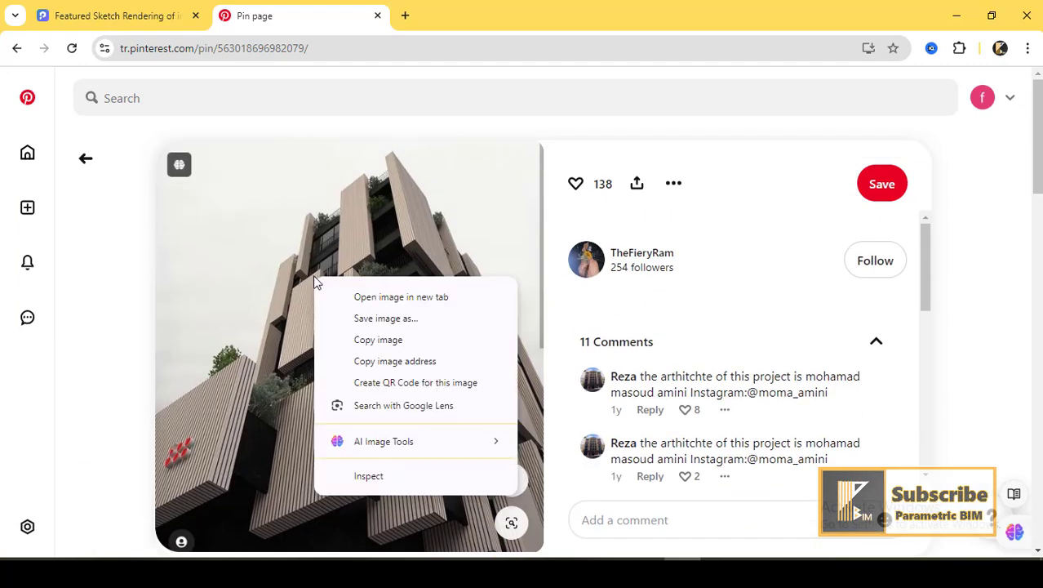
click(380, 318)
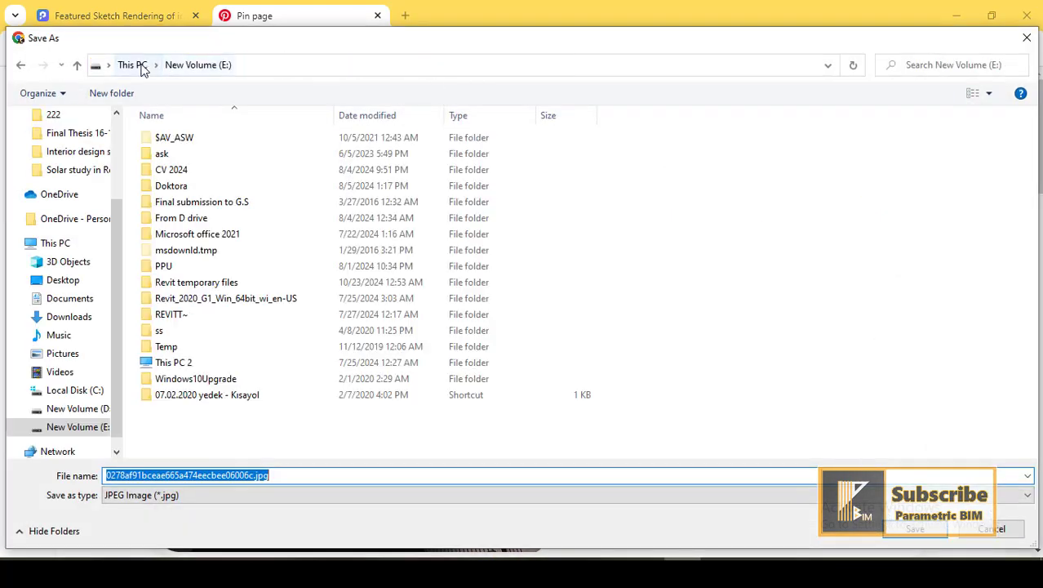
click(133, 65)
double_click(612, 147)
click(915, 529)
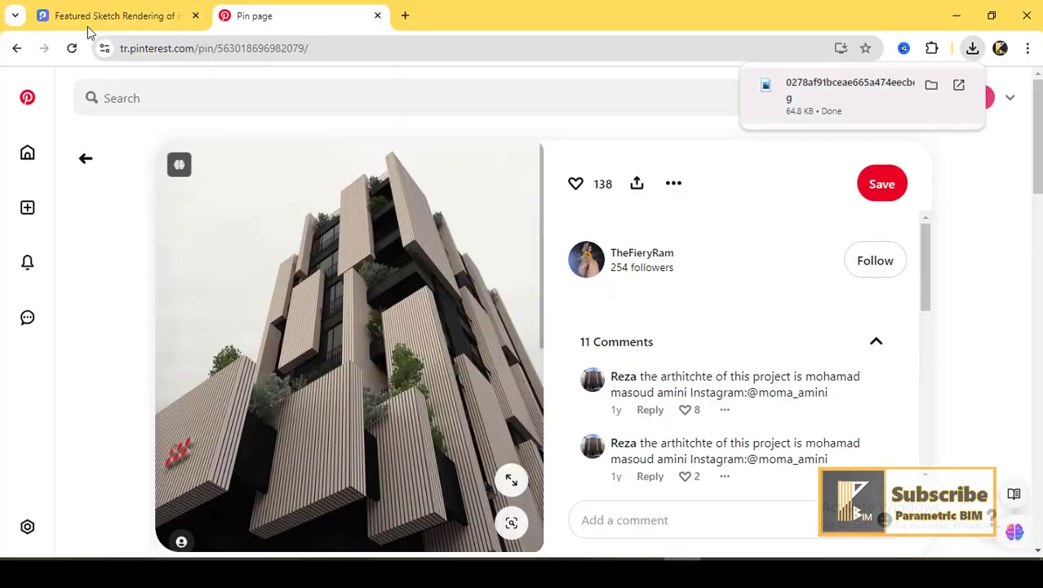
Switch back to PromeAI and upload 0278af91bceae665a474eecbee06006c.jpg from Documents as the reference image.
click(106, 15)
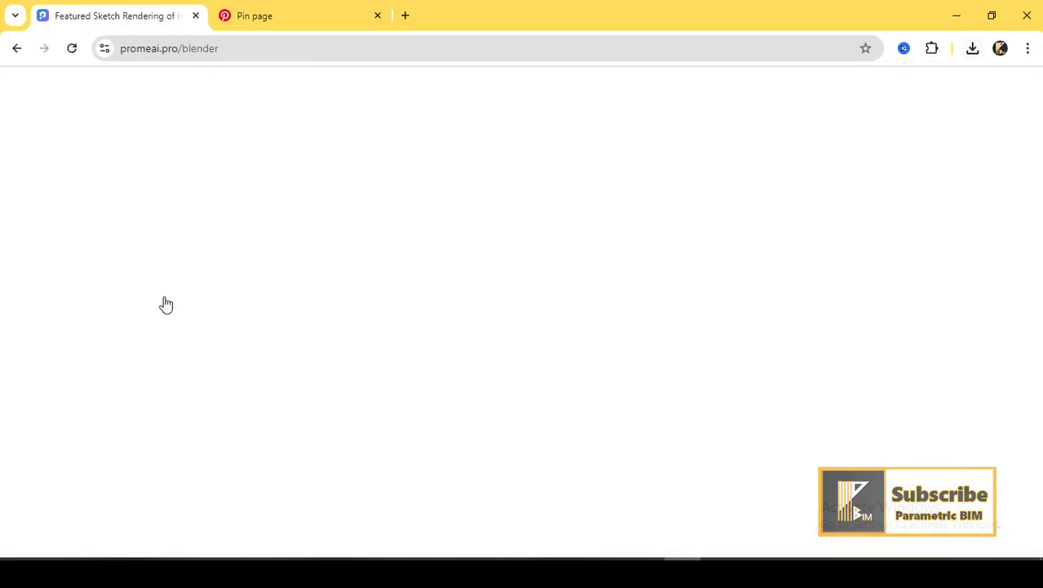
click(99, 451)
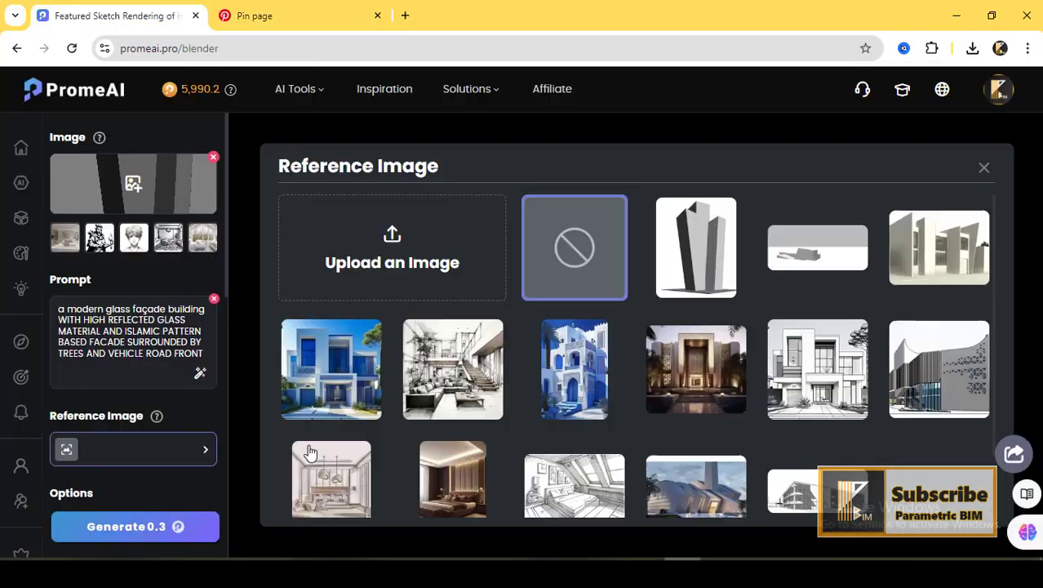
click(406, 267)
scroll(206, 339, down, 2)
click(179, 436)
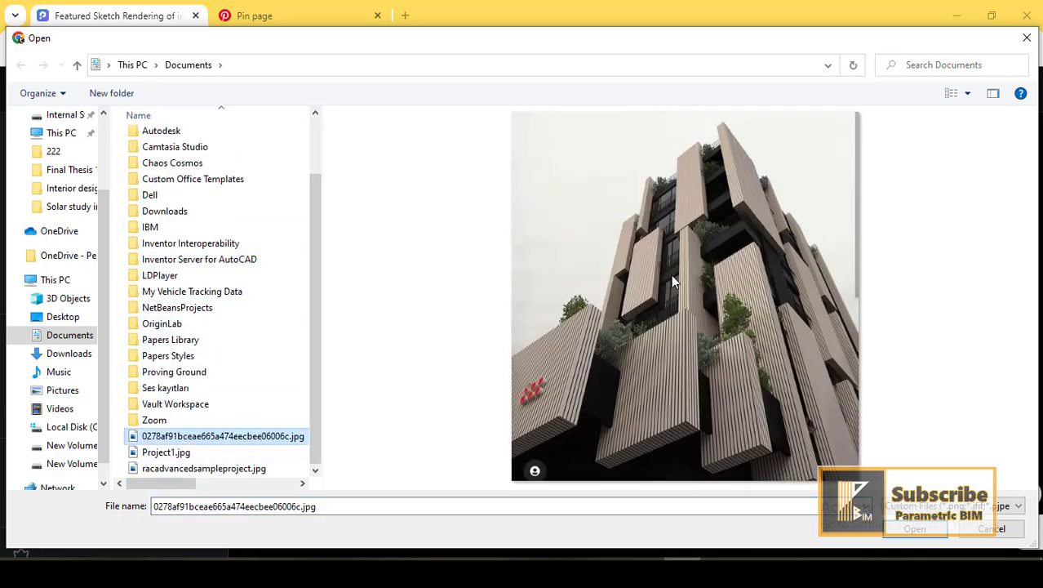
key(Return)
Set the rendering scene to the Skyscraper building type from the Architecture category.
scroll(167, 424, down, 2)
click(169, 412)
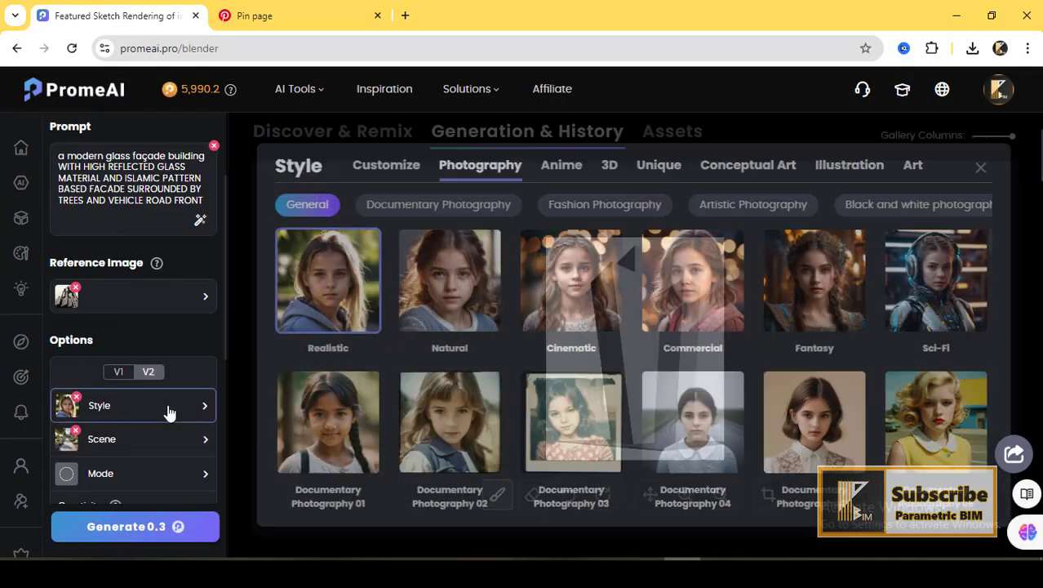
click(157, 445)
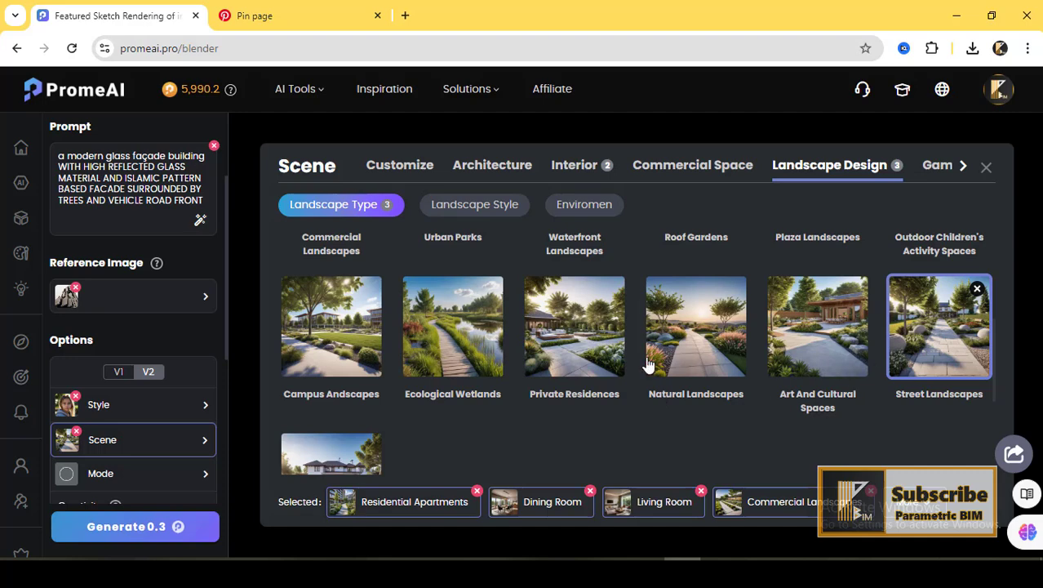
scroll(609, 355, up, 2)
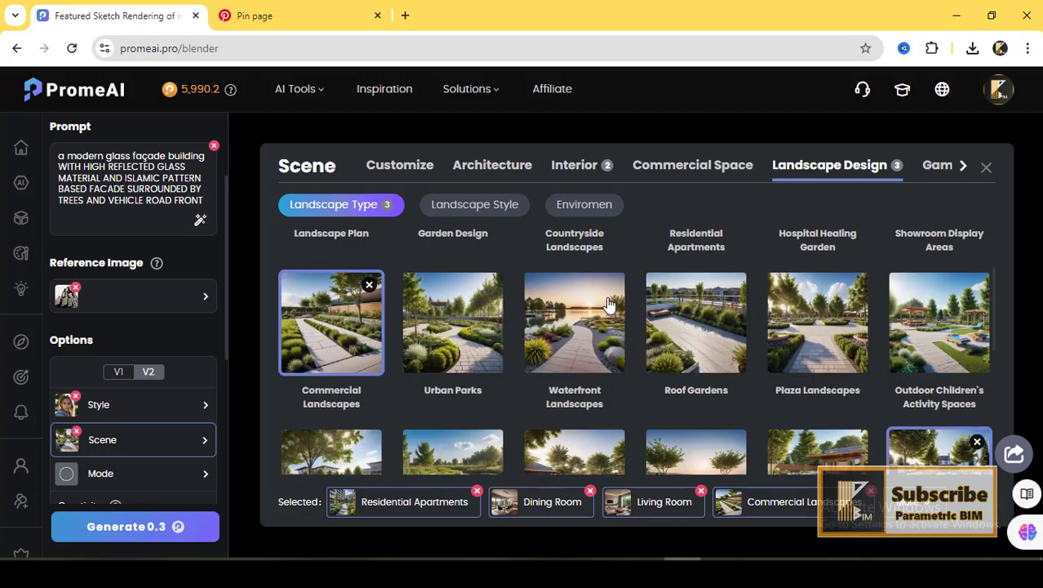
click(472, 164)
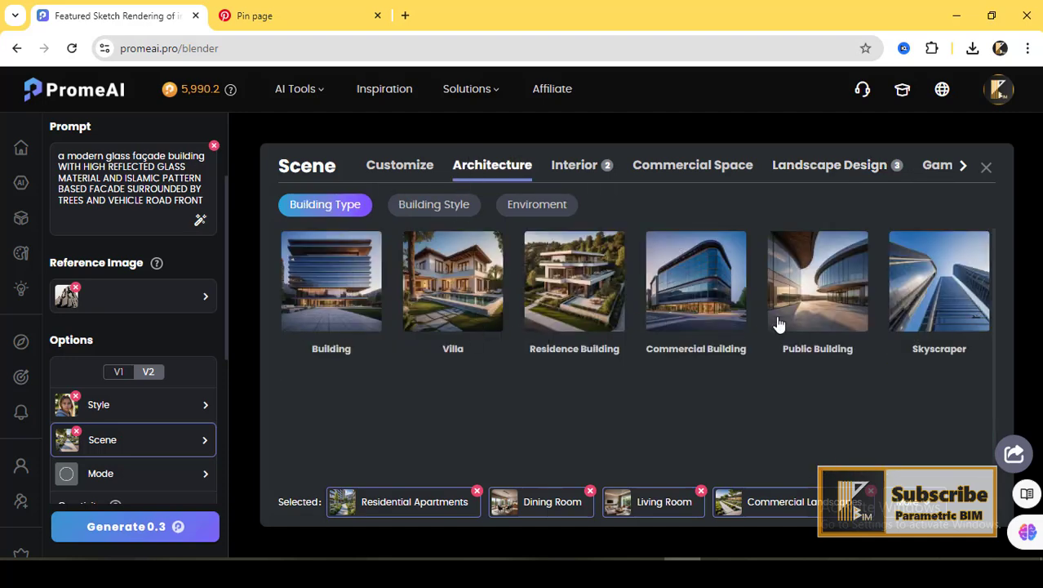
click(963, 303)
Set Creativity to 60 and enter the negative prompt "I don not want nigh rendering".
click(108, 474)
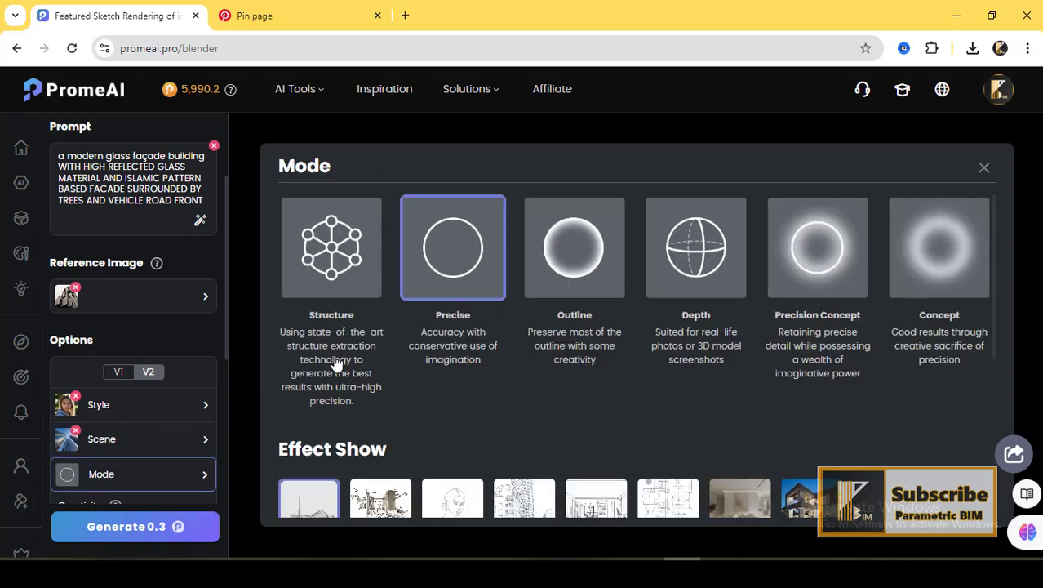
scroll(114, 367, down, 2)
drag(126, 371, 135, 371)
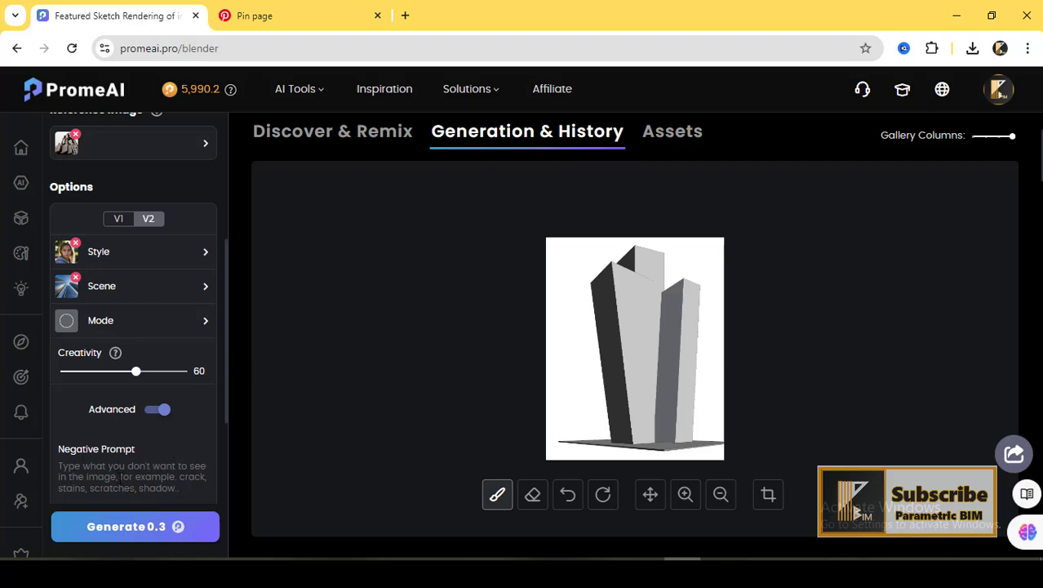
click(121, 477)
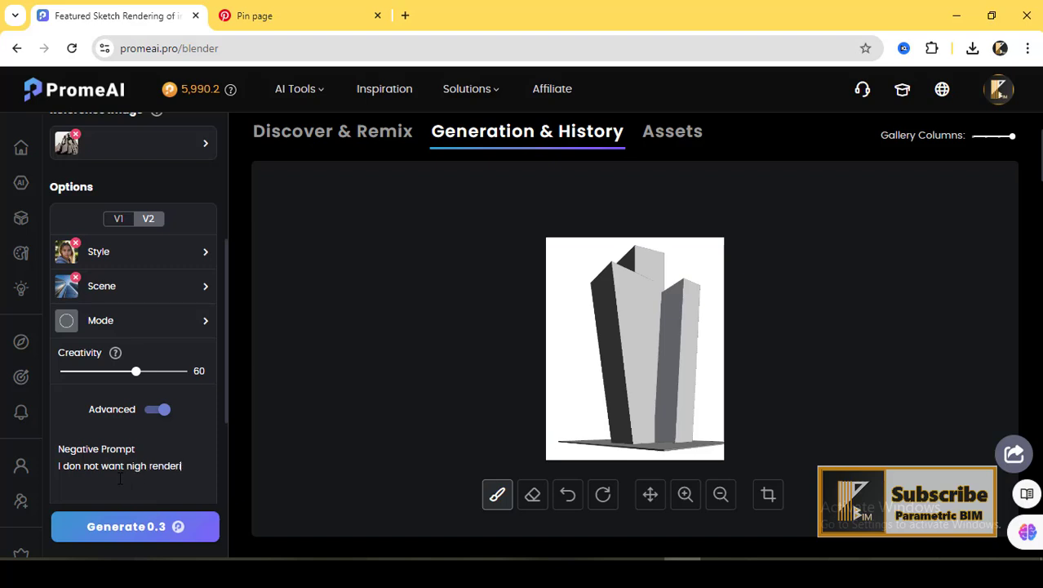
Generate the tower renderings and open the first result in the before/after comparison view.
scroll(156, 425, up, 4)
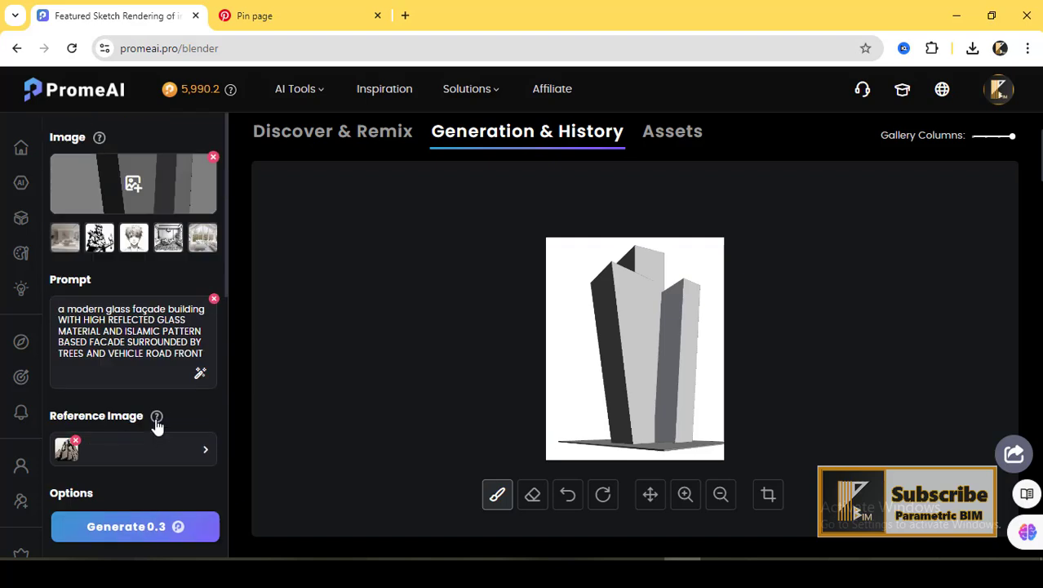
scroll(156, 425, down, 8)
click(155, 526)
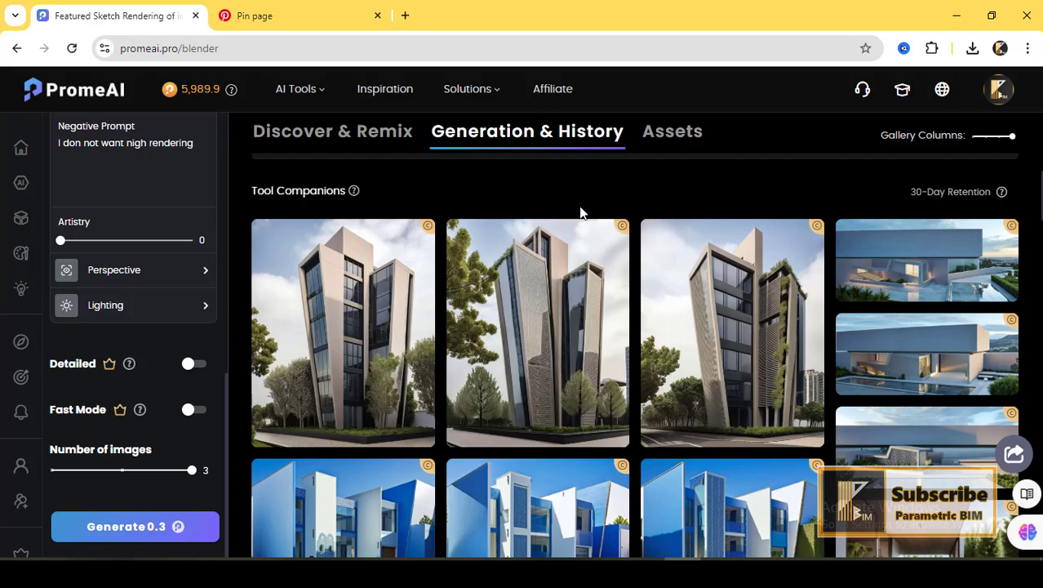
click(368, 324)
click(528, 522)
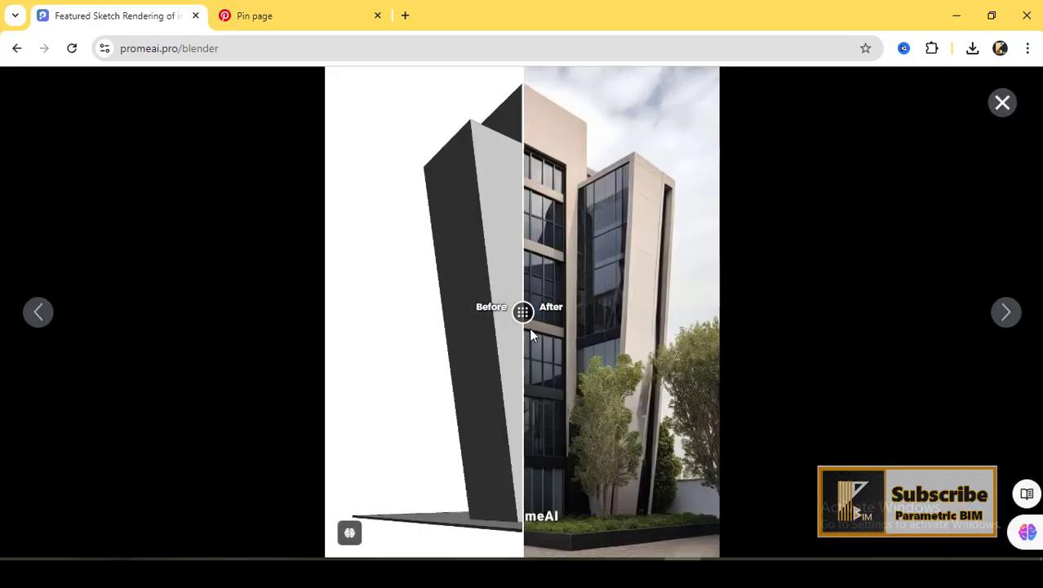